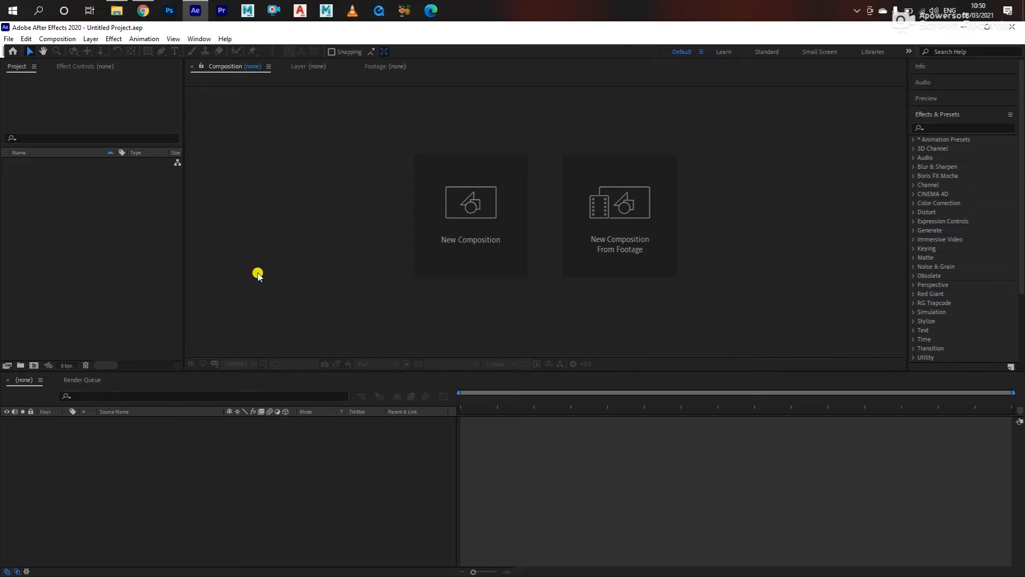
# Step: Import the park footage videoplayback (19) from Downloads and create a composition from it
pyautogui.doubleClick(81, 242)
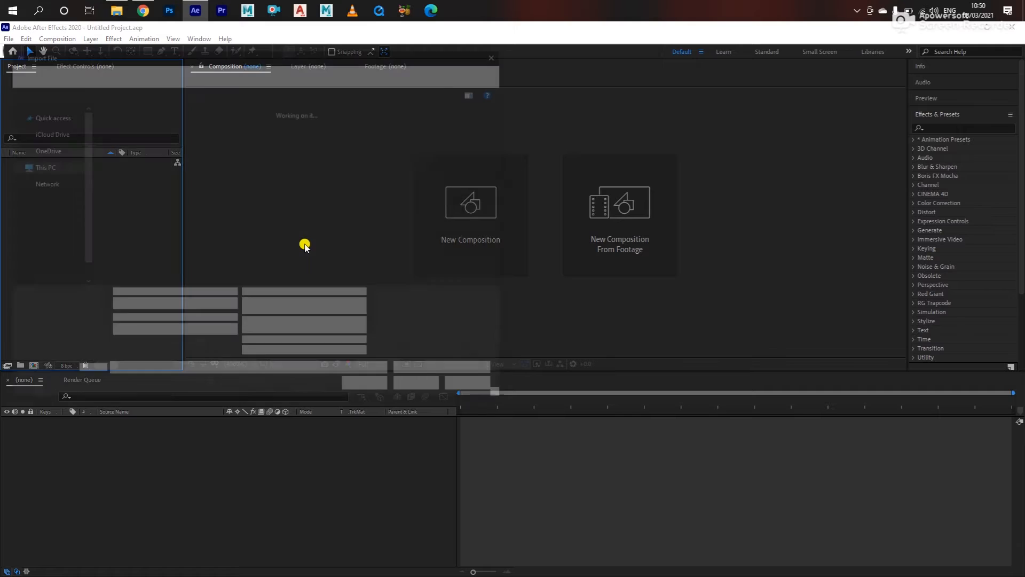
pyautogui.click(139, 167)
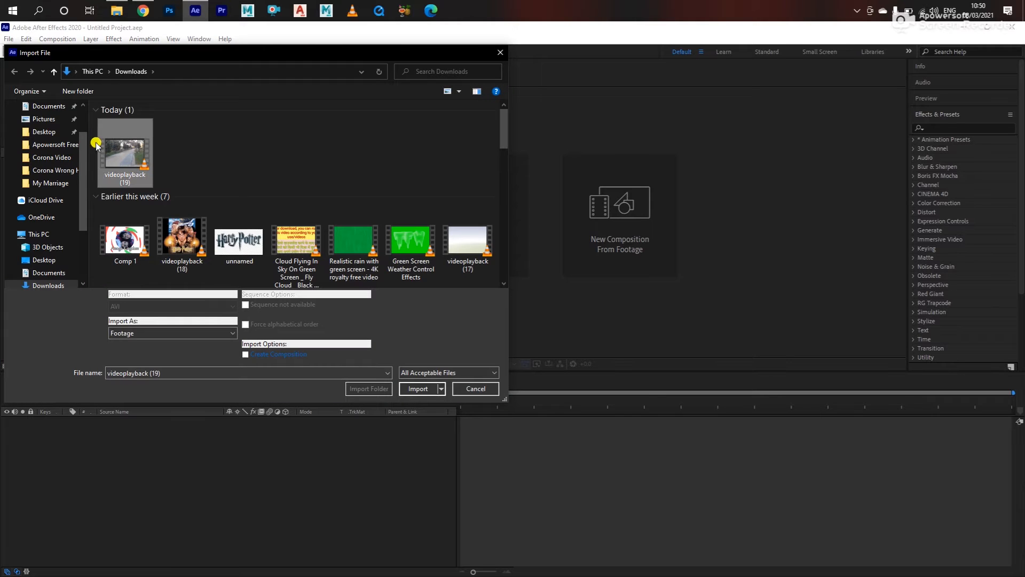
pyautogui.click(419, 389)
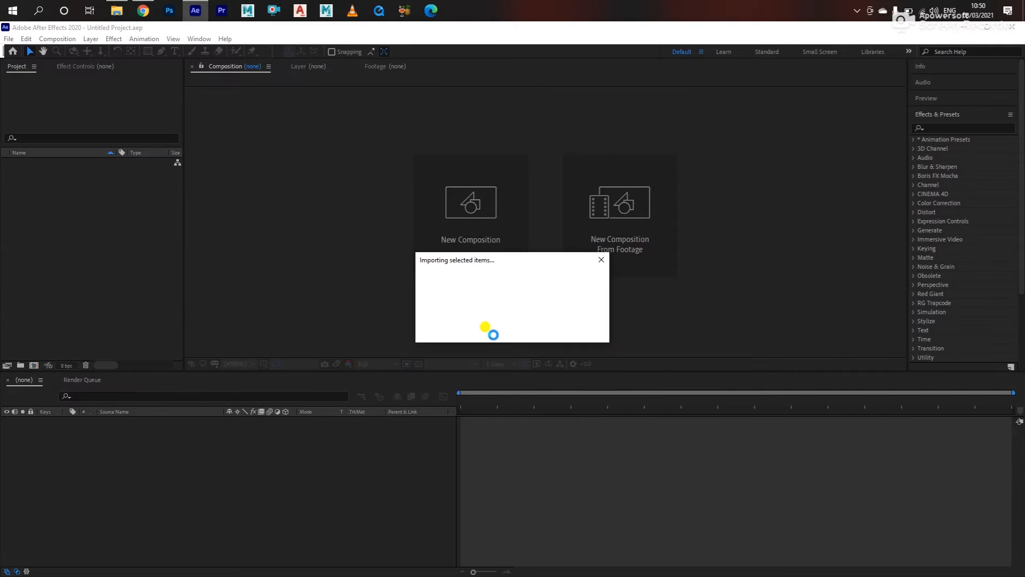
pyautogui.moveTo(47, 163); pyautogui.dragTo(267, 511)
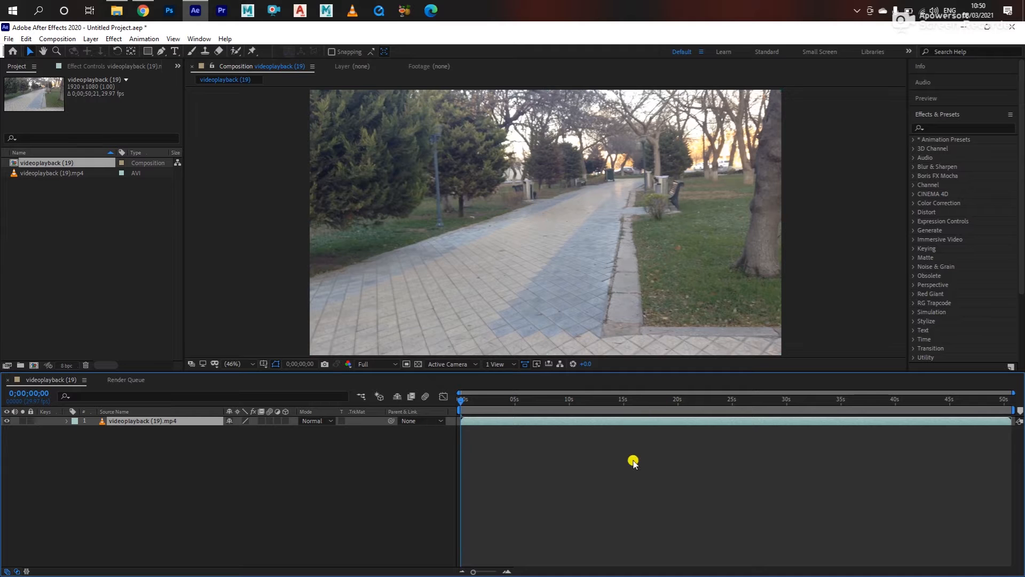
# Step: Play and scrub through the park footage to review its camera movement, returning to the first frame
pyautogui.press('space')
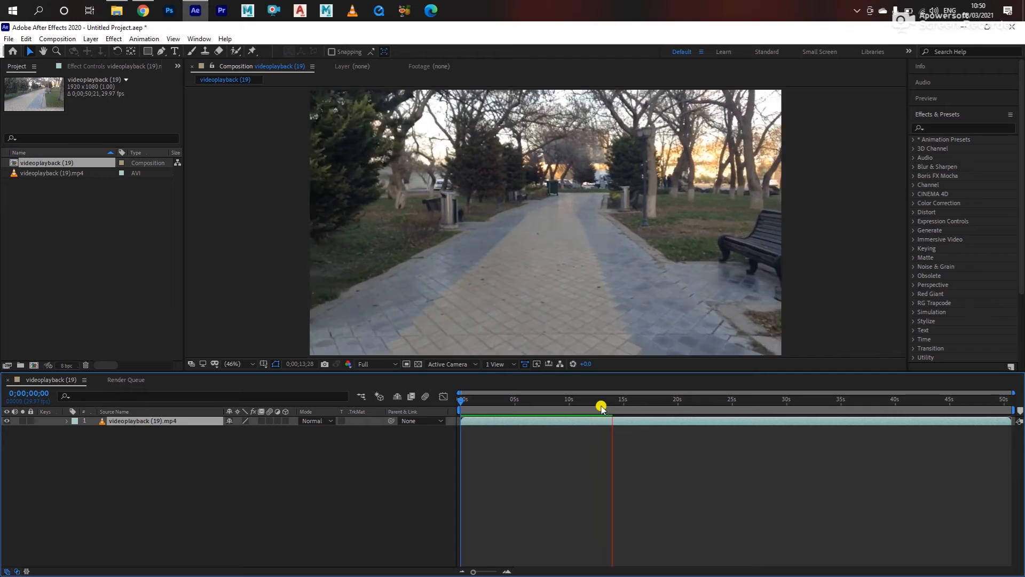
pyautogui.click(648, 402)
pyautogui.click(467, 401)
pyautogui.moveTo(467, 404); pyautogui.dragTo(455, 402)
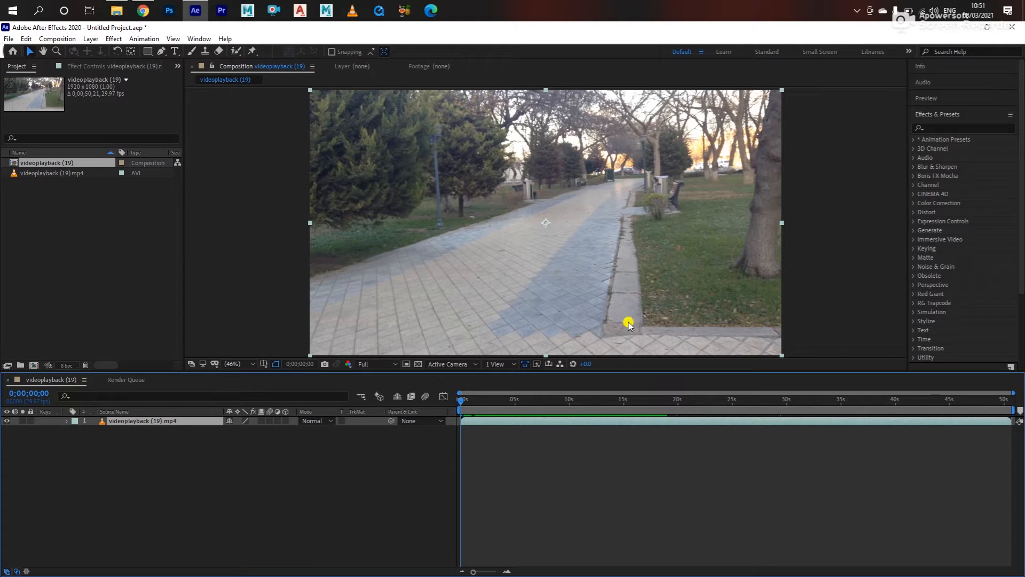
pyautogui.click(678, 400)
pyautogui.moveTo(708, 410); pyautogui.dragTo(373, 393)
# Step: Find the 3D Camera Tracker effect and apply it to the park footage to analyze its camera motion
pyautogui.click(942, 127)
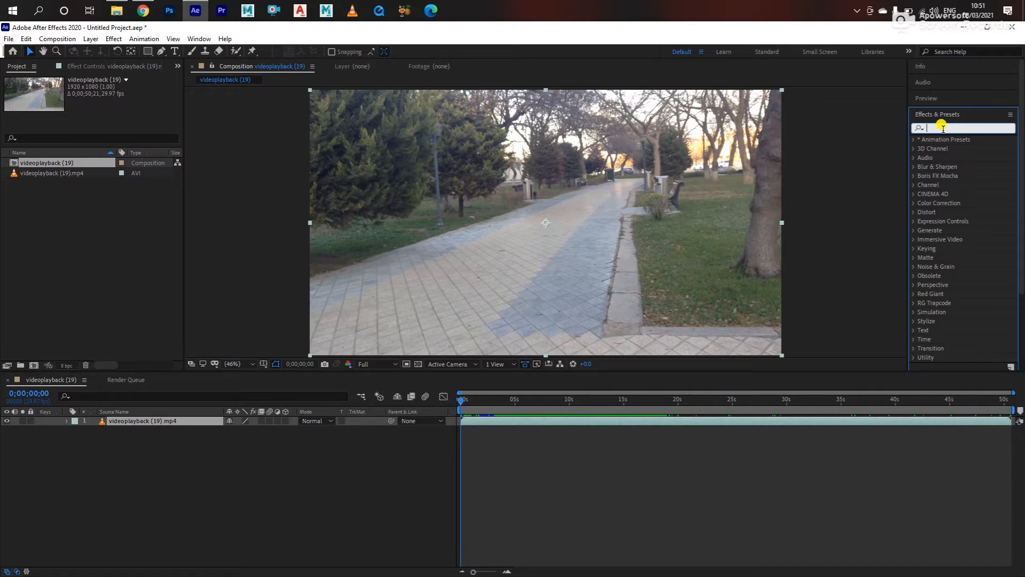
pyautogui.write('3d')
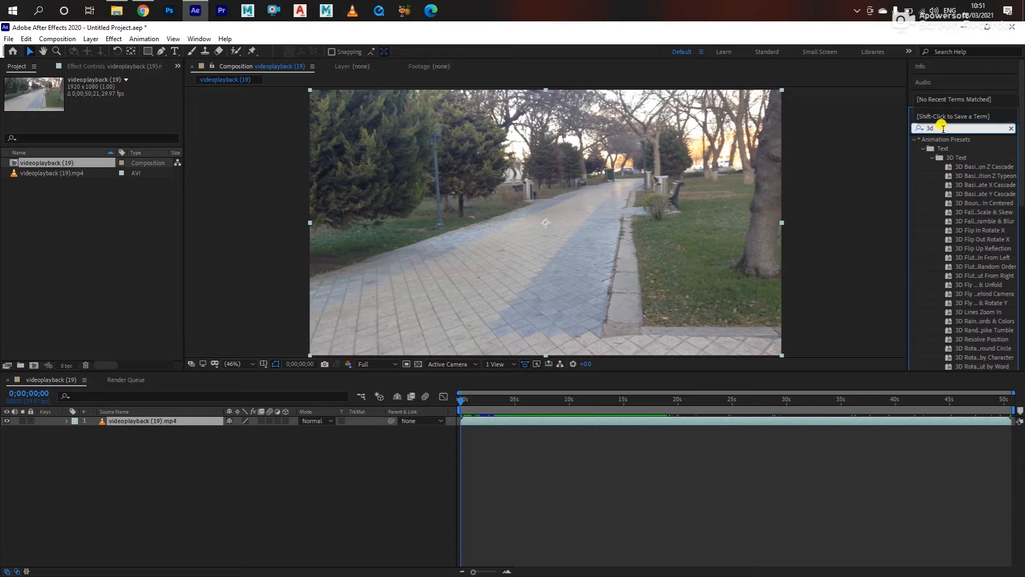
pyautogui.write(' c')
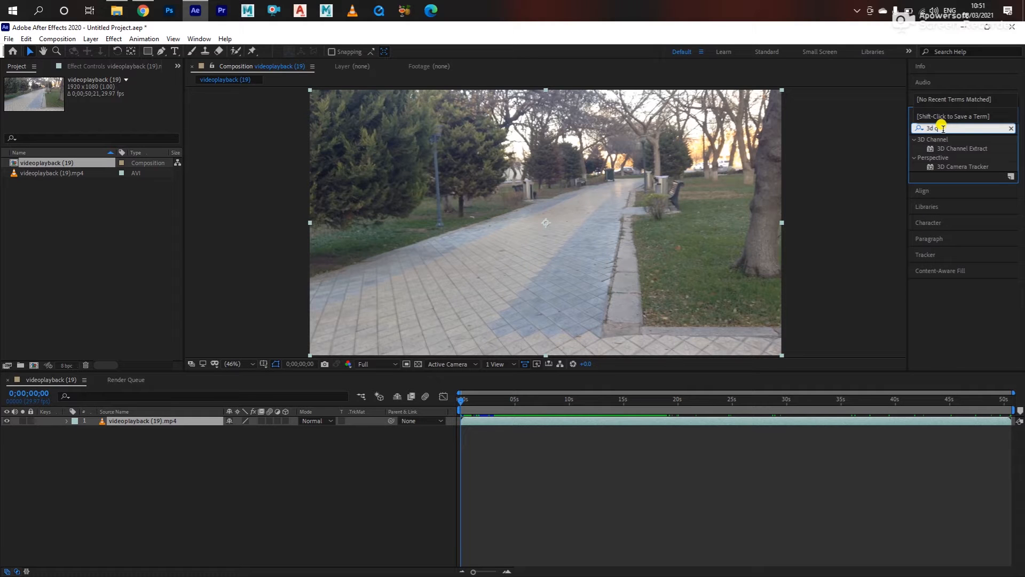
pyautogui.click(956, 167)
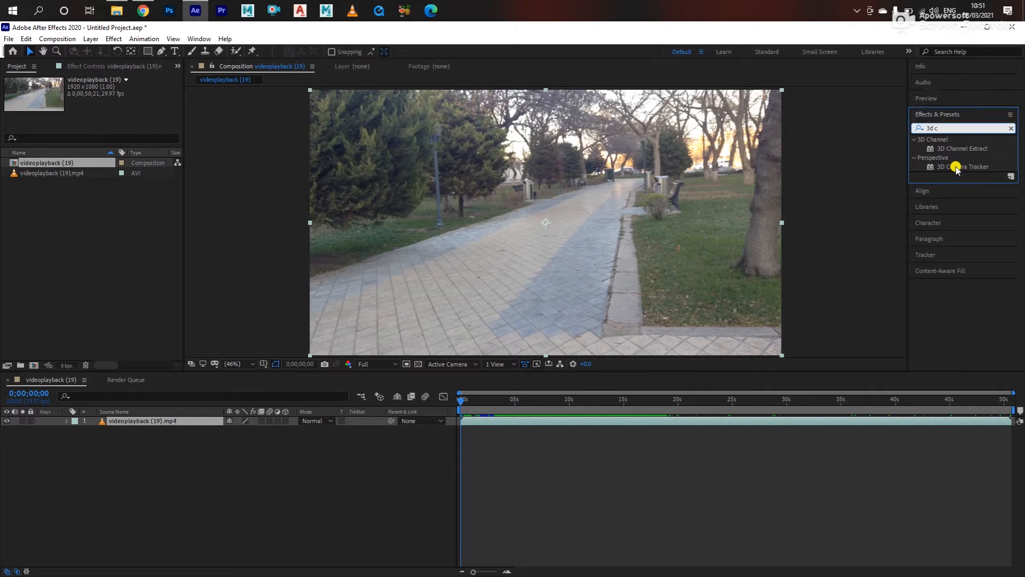
pyautogui.click(968, 167)
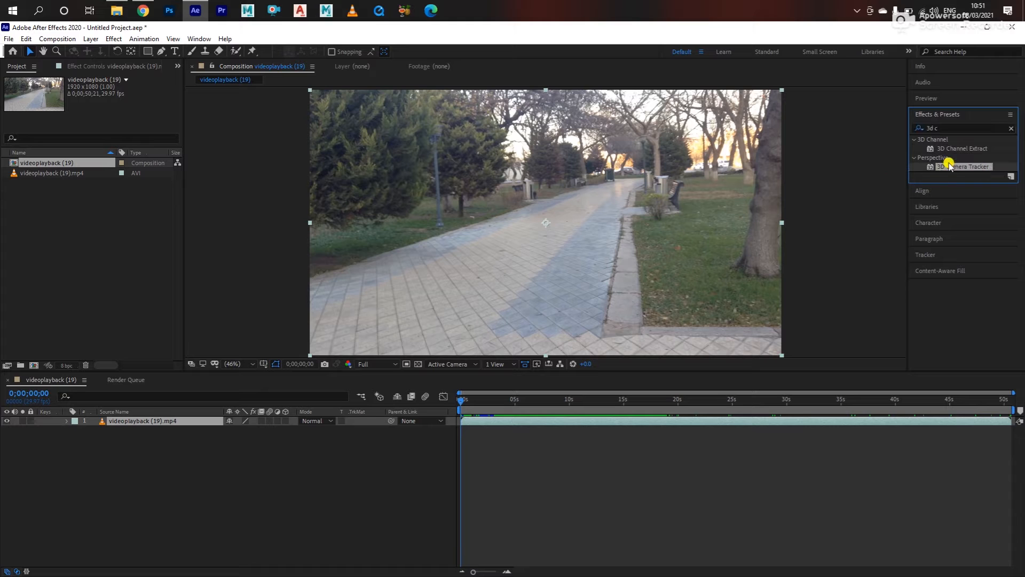
pyautogui.moveTo(956, 169); pyautogui.dragTo(595, 217)
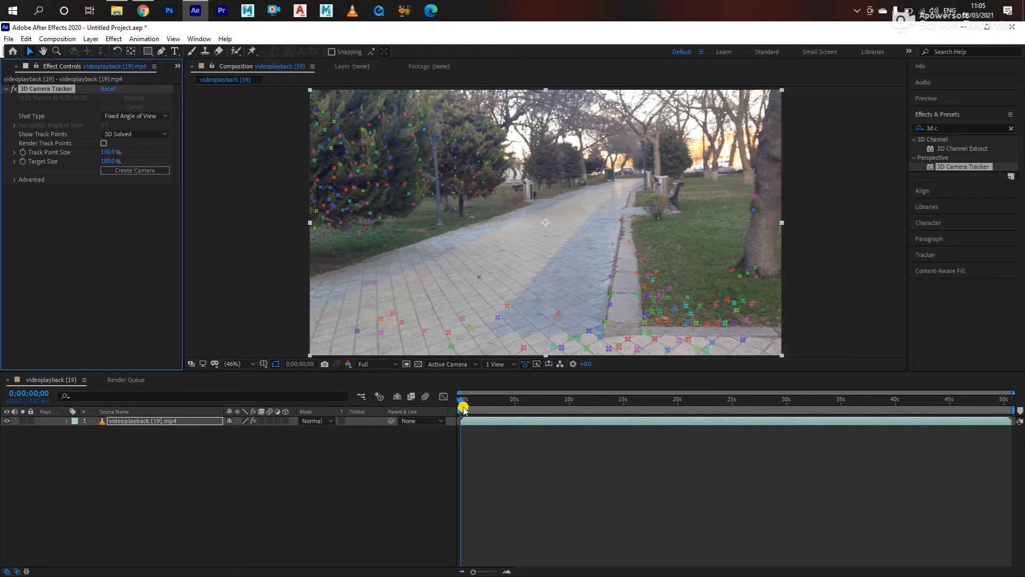
# Step: Check the track points along the footage and create a null and camera from the ground target at the path's edge, on the first frame
pyautogui.moveTo(463, 406); pyautogui.dragTo(883, 420)
pyautogui.moveTo(927, 416); pyautogui.dragTo(425, 422)
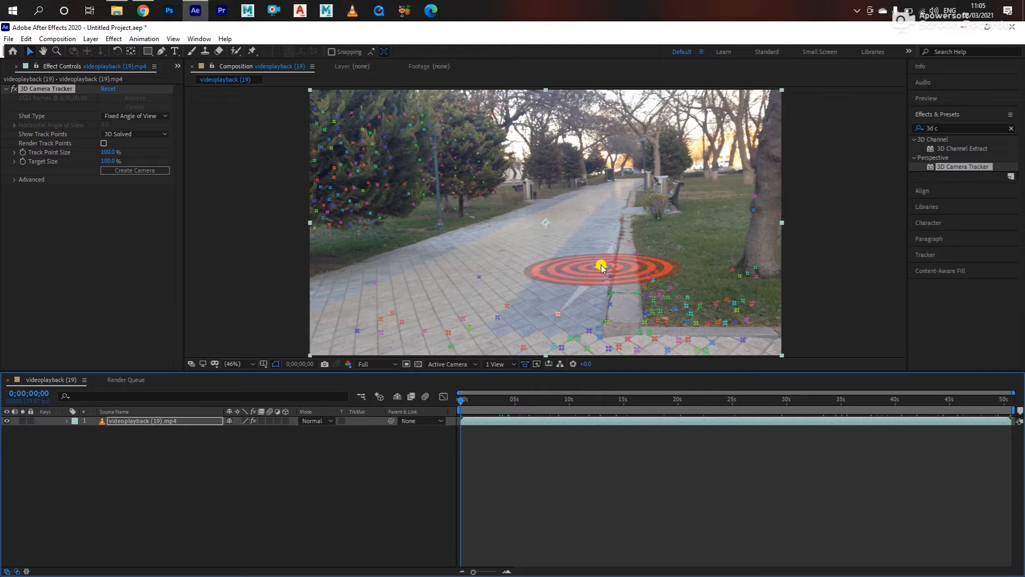
pyautogui.rightClick(601, 268)
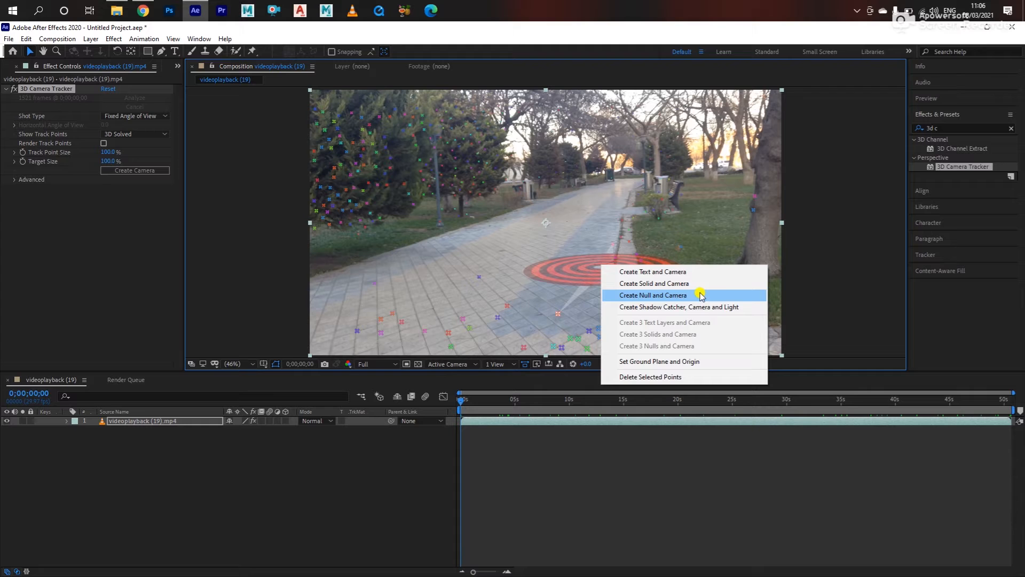
pyautogui.click(699, 296)
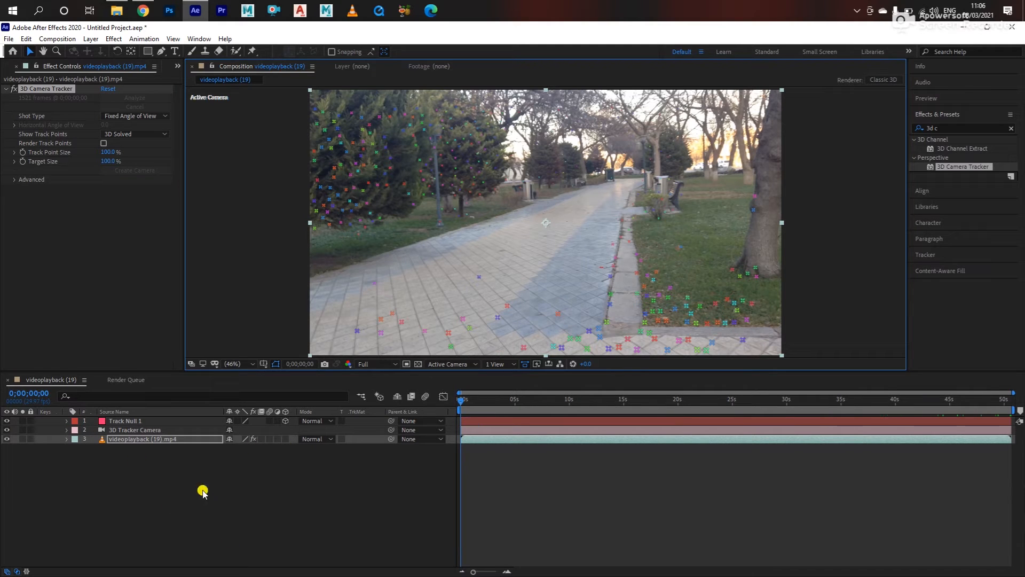
# Step: Import the Ant-Man Dance C Walk - Green Screen clip and add it as the topmost layer of the composition
pyautogui.click(178, 66)
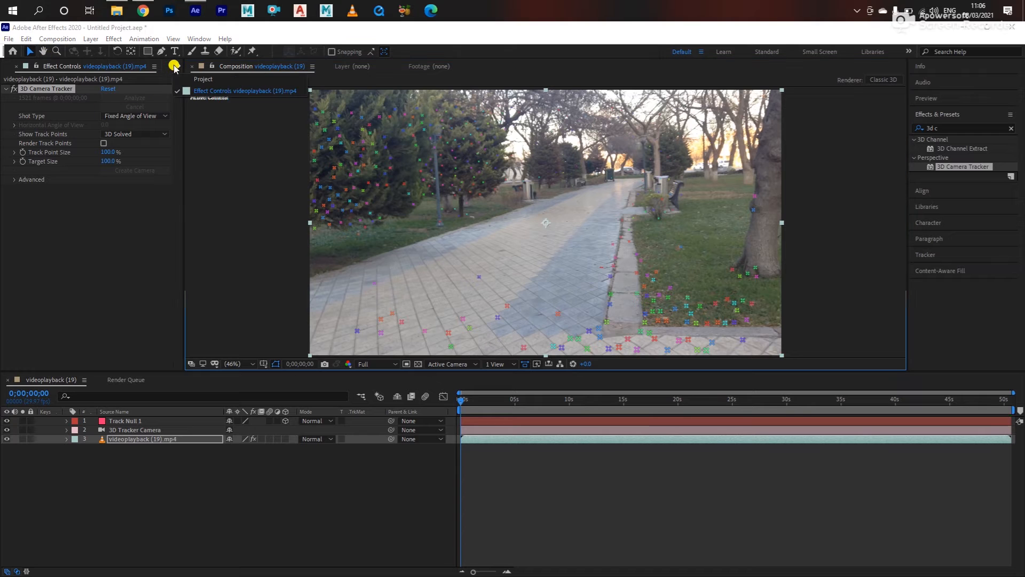
pyautogui.click(202, 79)
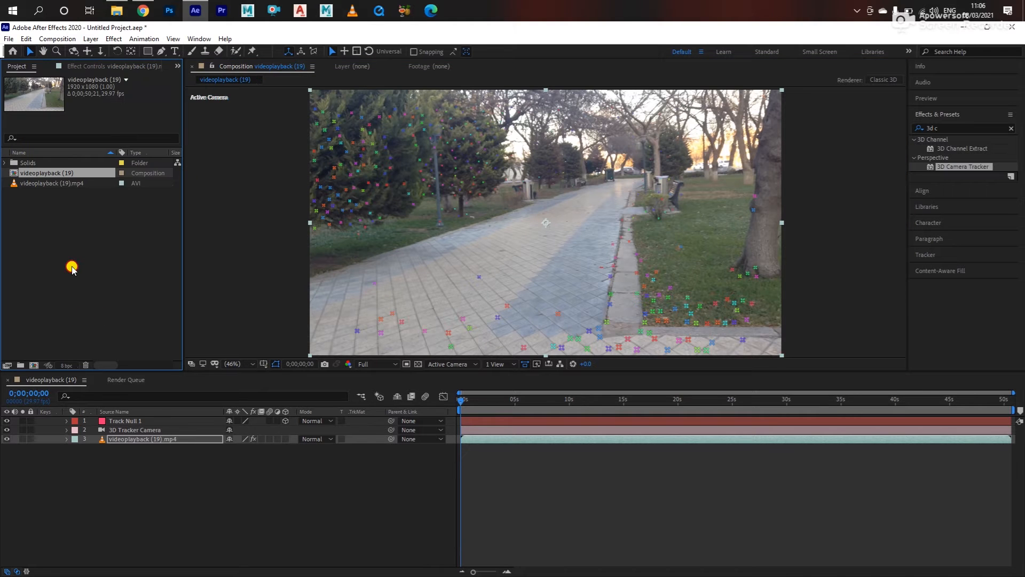
pyautogui.doubleClick(73, 248)
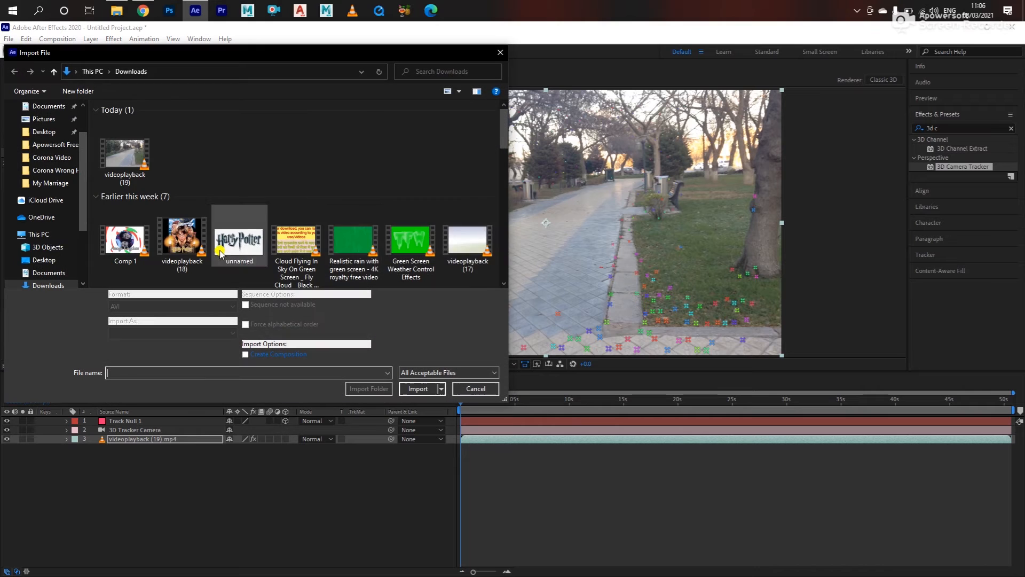
pyautogui.moveTo(504, 133); pyautogui.dragTo(504, 211)
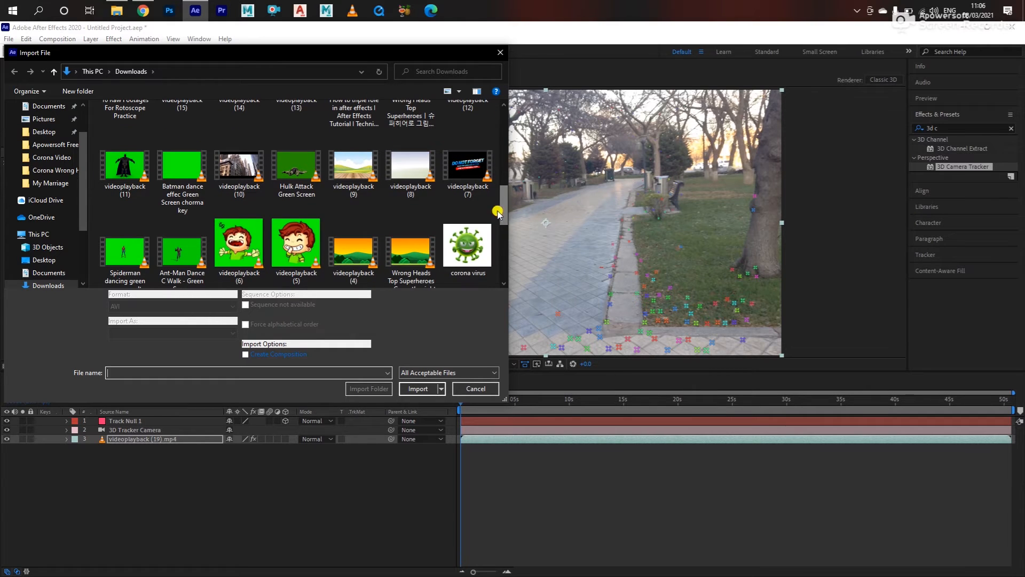
pyautogui.click(185, 252)
pyautogui.click(416, 389)
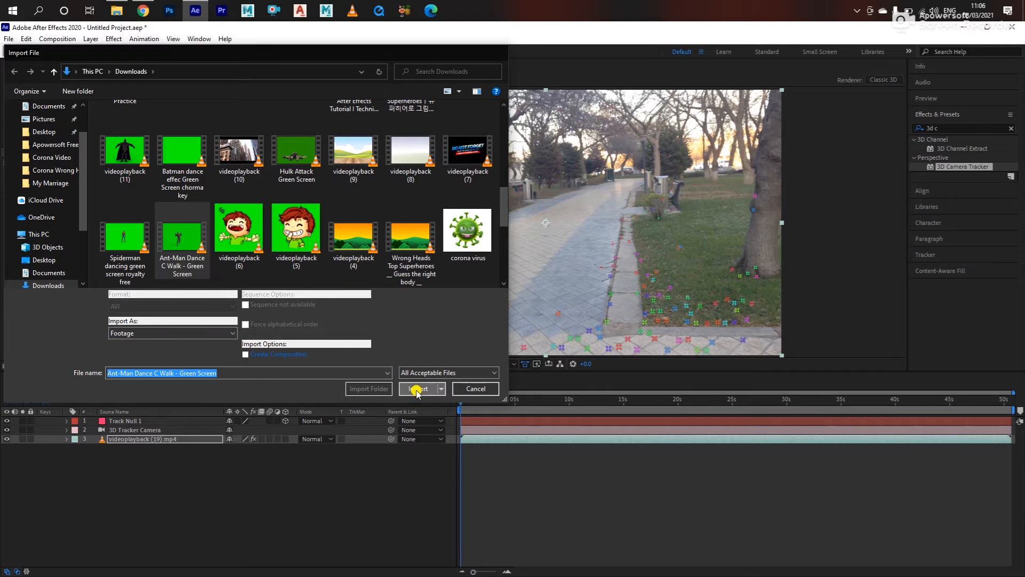
pyautogui.moveTo(52, 163); pyautogui.dragTo(176, 421)
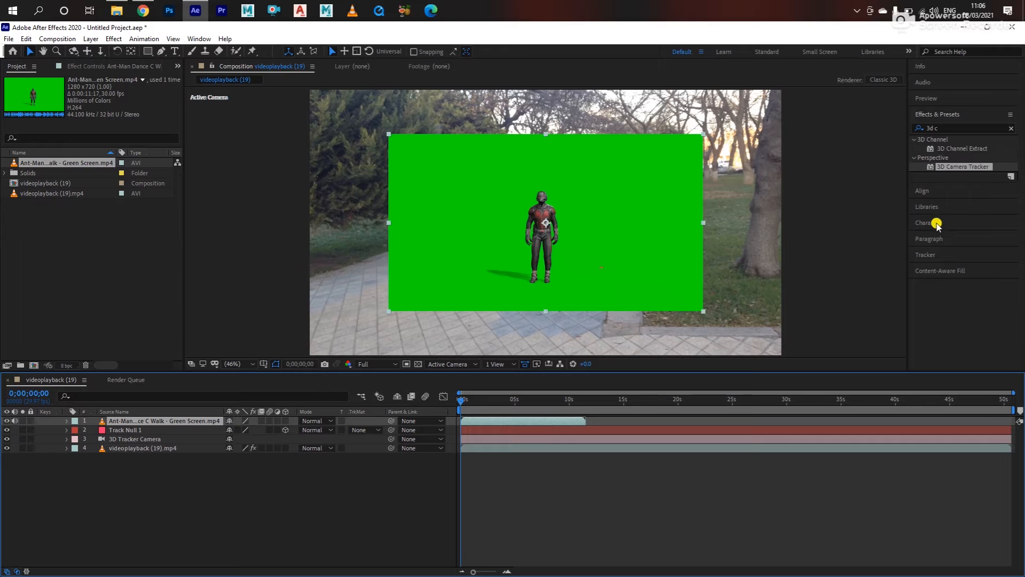
# Step: Apply Keylight (1.2) to the Ant-Man clip and key out its green background by sampling it as the Screen Colour
pyautogui.click(1011, 128)
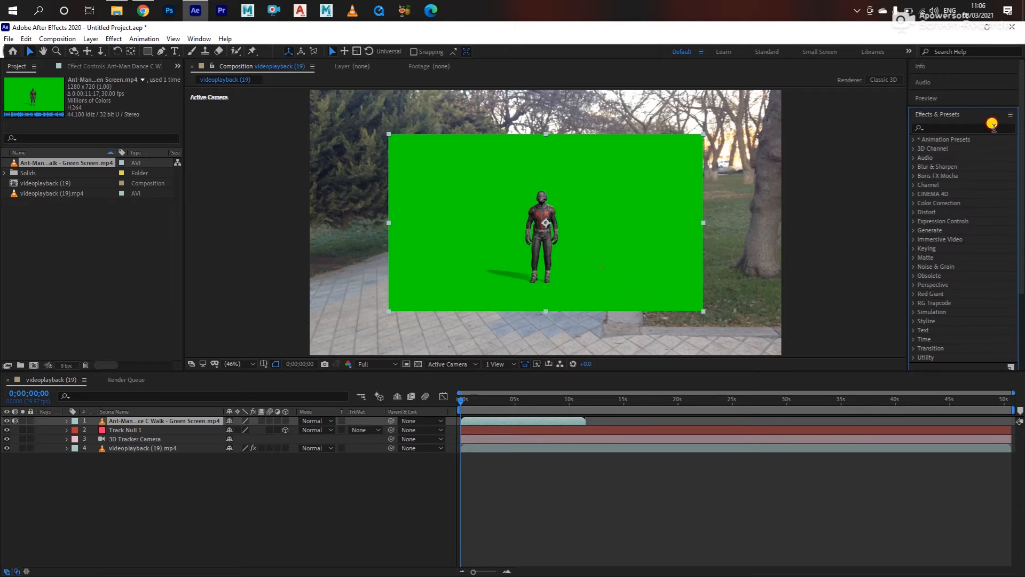
pyautogui.write('key')
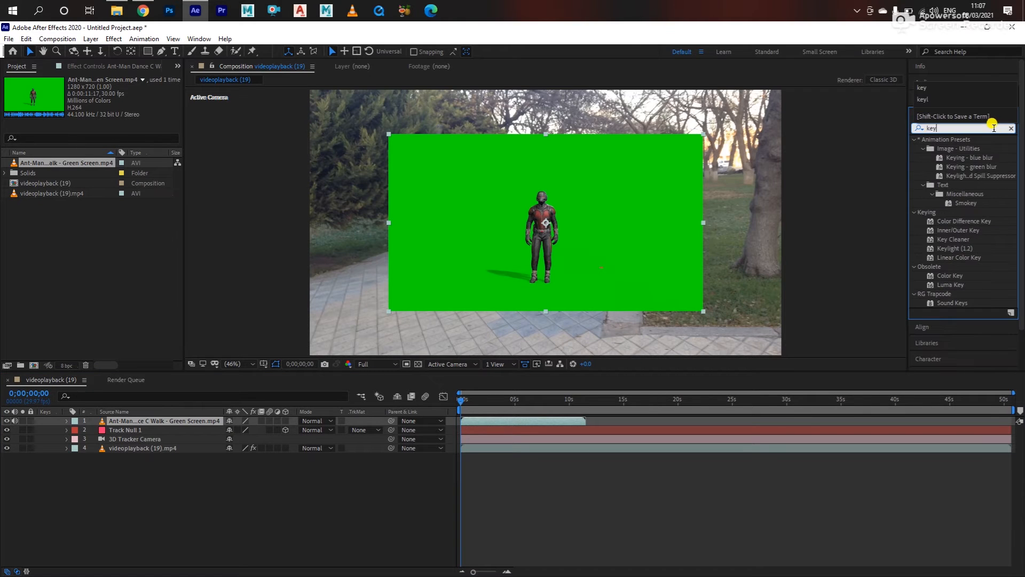
pyautogui.click(961, 249)
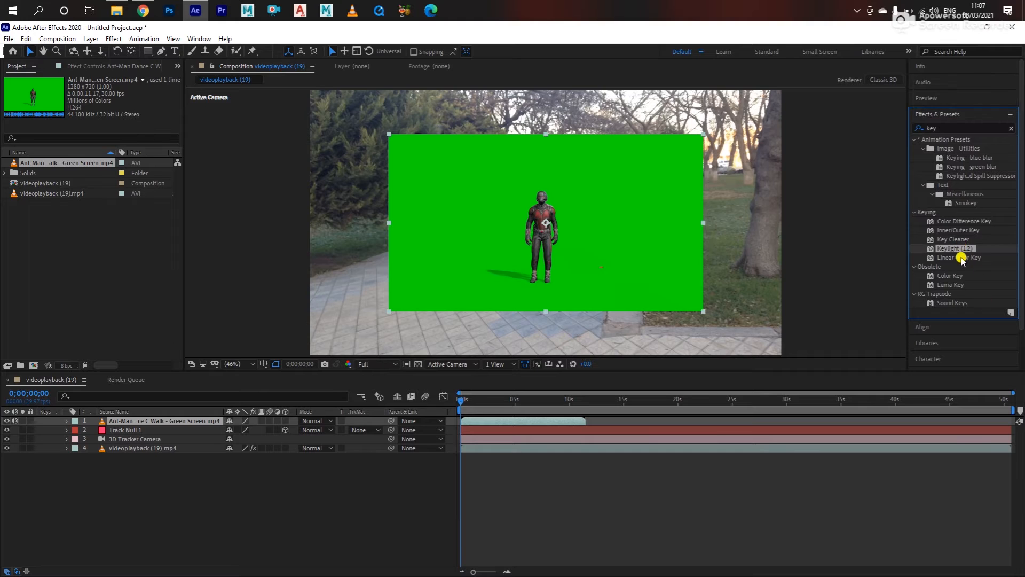
pyautogui.moveTo(963, 248); pyautogui.dragTo(521, 234)
pyautogui.click(120, 158)
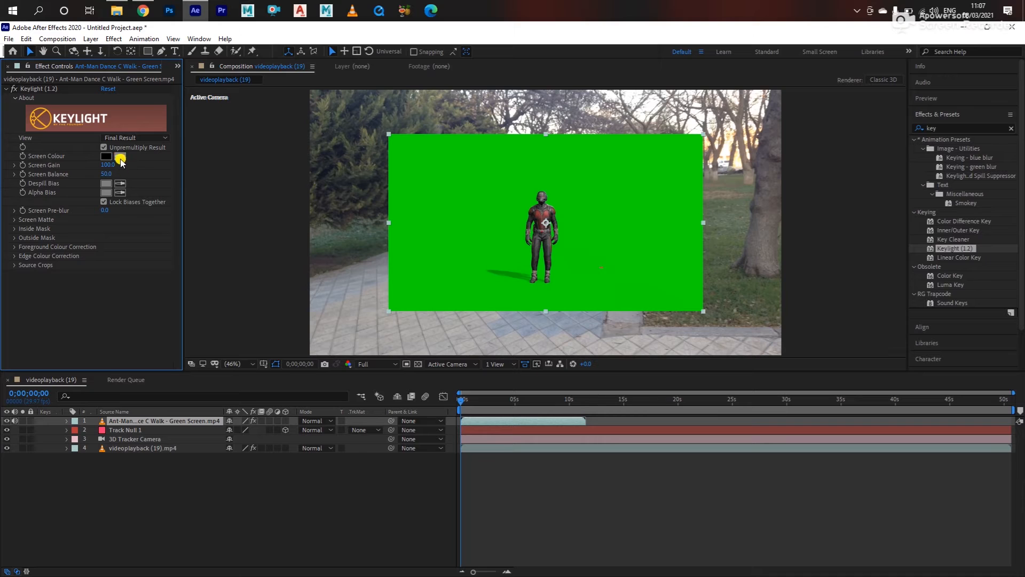
pyautogui.click(594, 300)
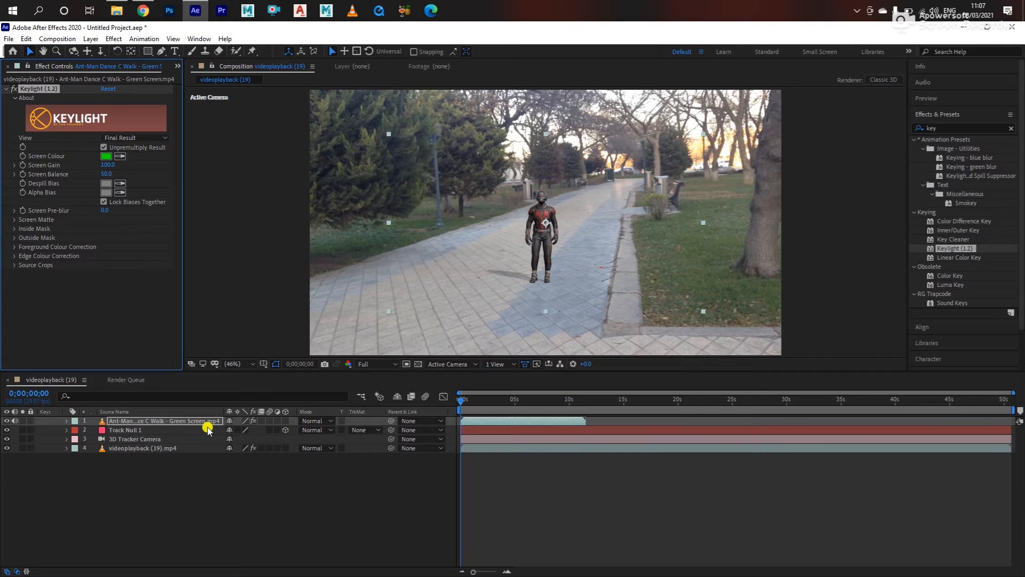
# Step: Turn the Ant-Man clip into a 3D layer and enlarge it so the figure stands bigger on the path
pyautogui.click(163, 422)
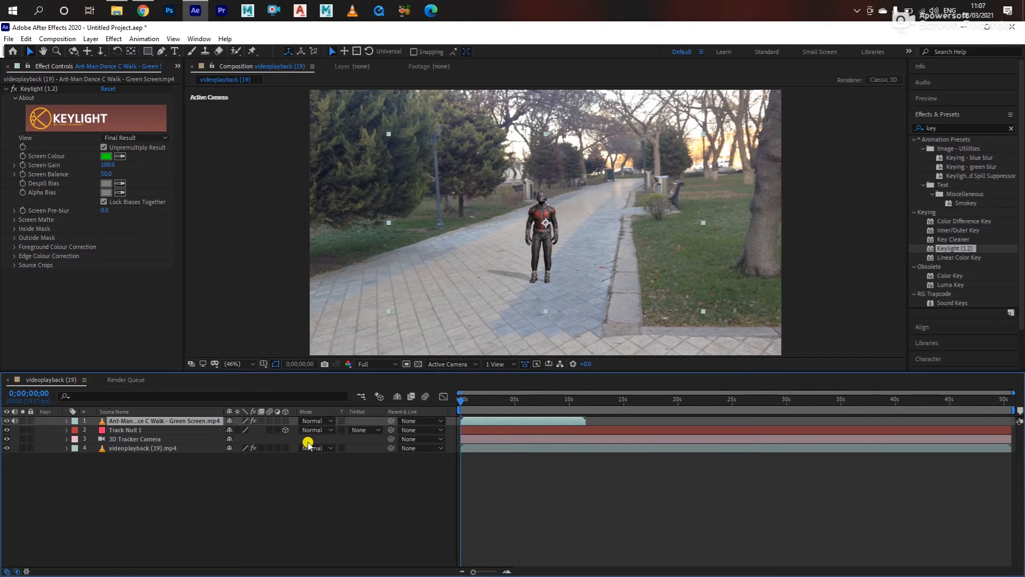
pyautogui.click(285, 421)
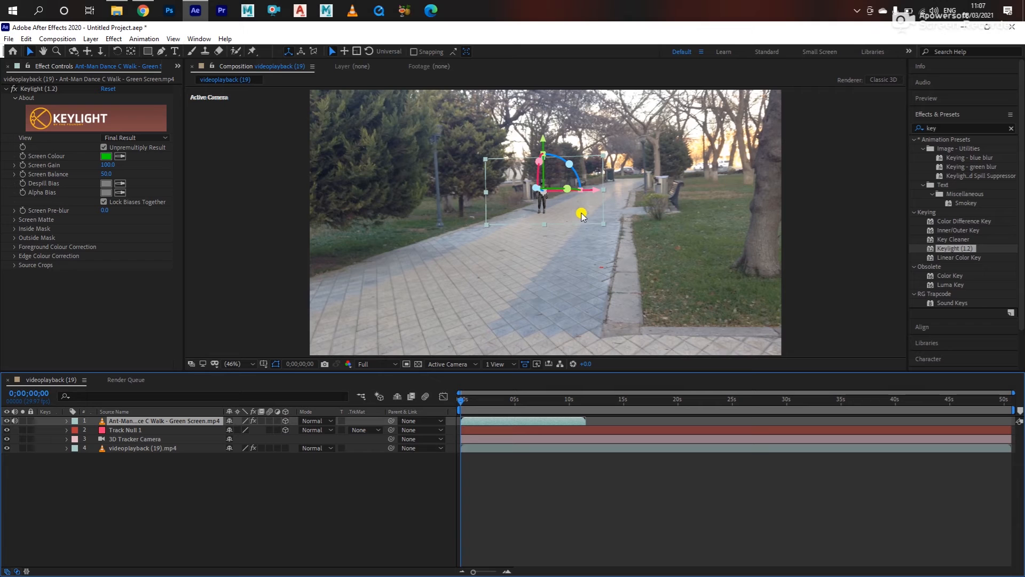
pyautogui.click(607, 229)
pyautogui.moveTo(607, 229); pyautogui.dragTo(724, 307)
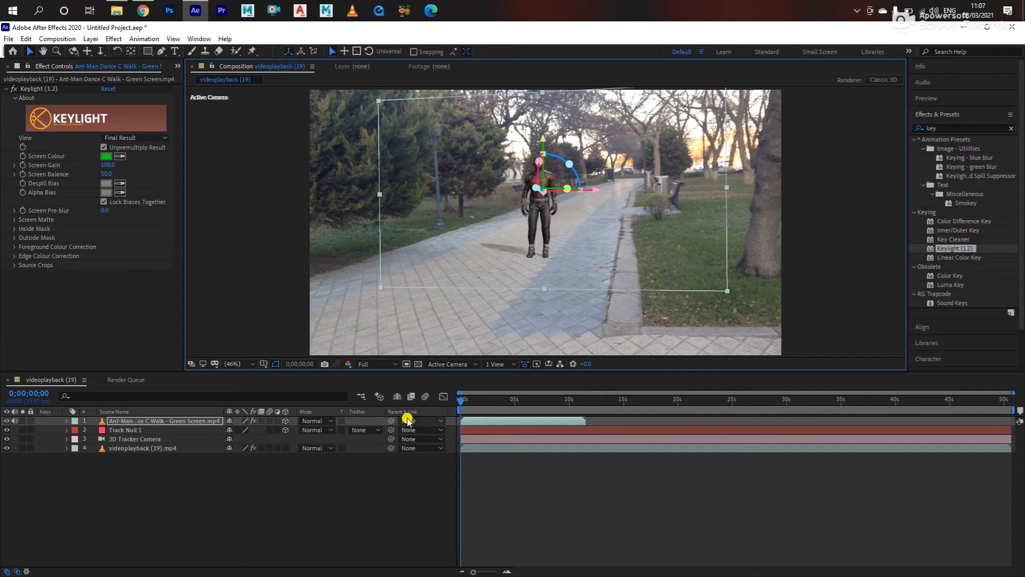
# Step: Parent the Ant-Man layer to Track Null 1, keeping its blending mode at Normal
pyautogui.click(426, 421)
pyautogui.click(344, 465)
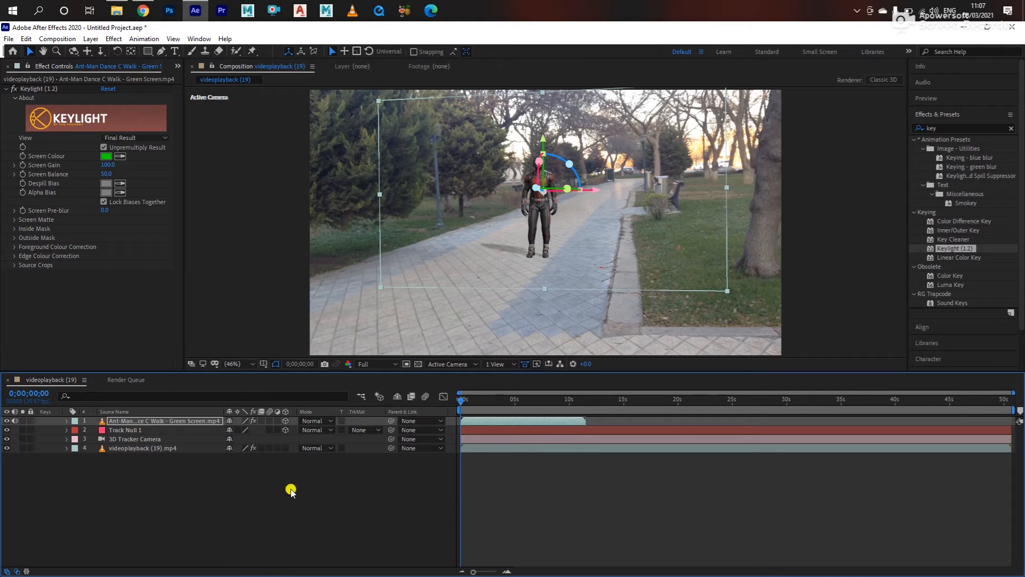
pyautogui.click(318, 421)
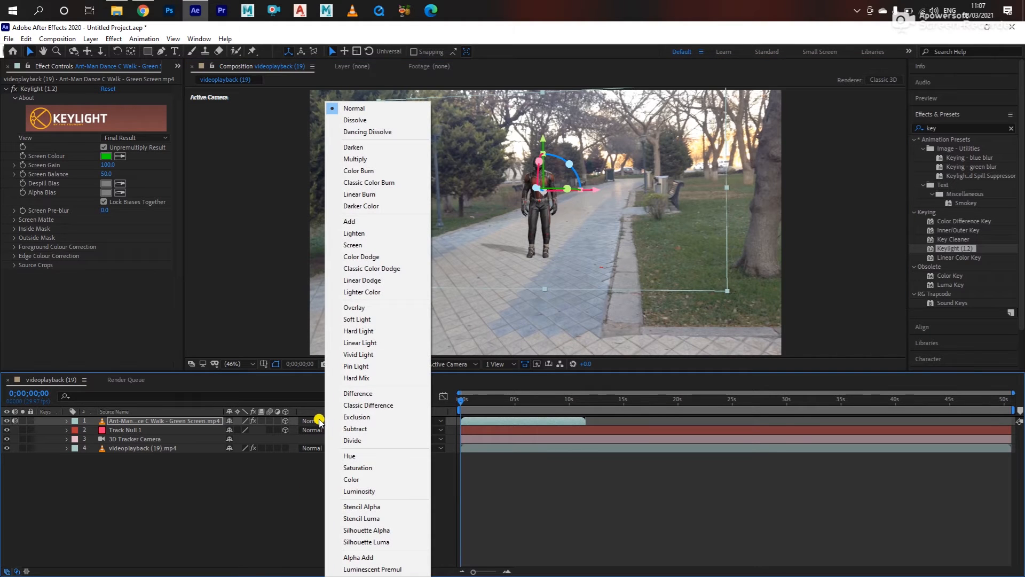
pyautogui.click(245, 553)
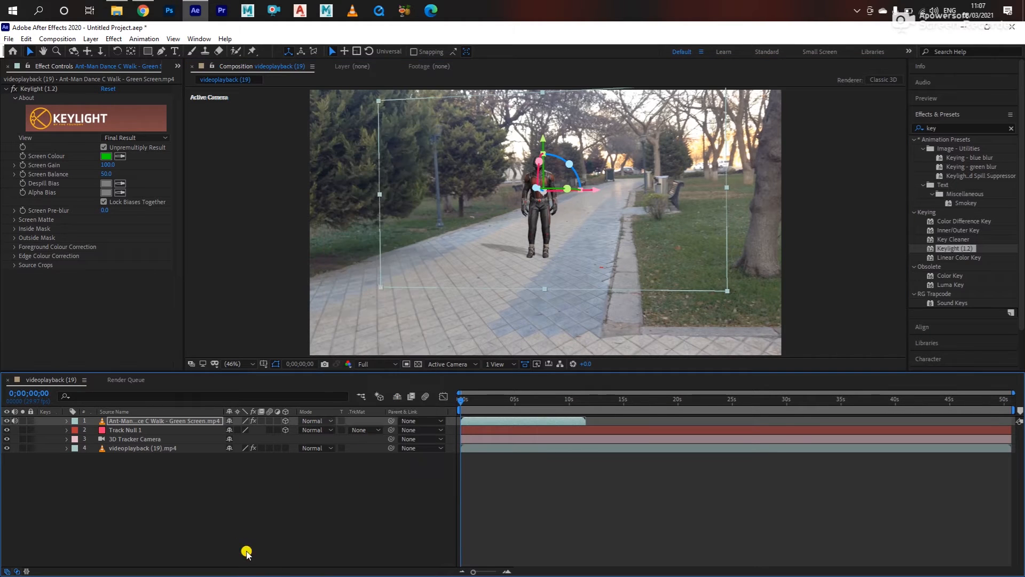
pyautogui.click(429, 422)
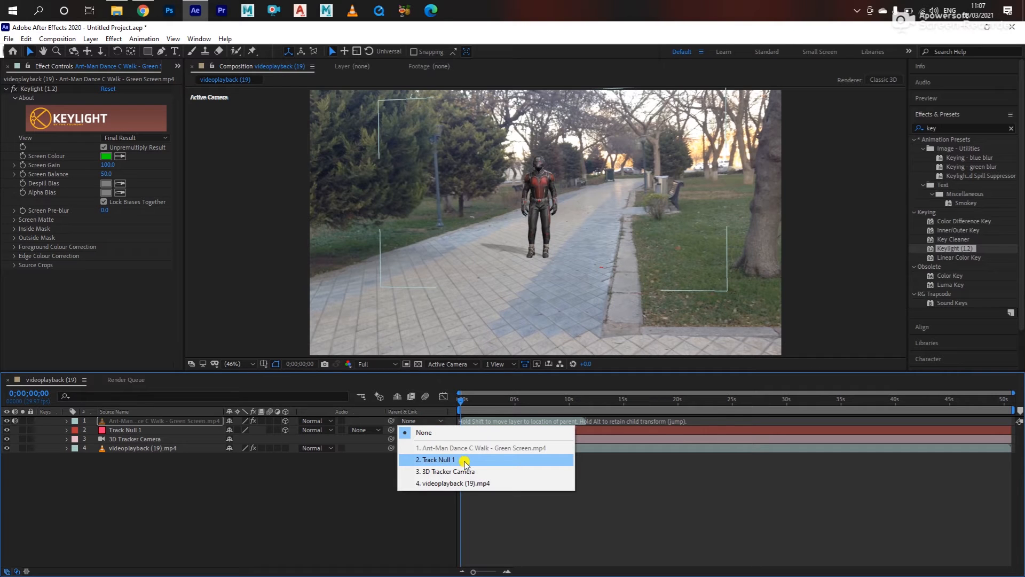
pyautogui.click(463, 460)
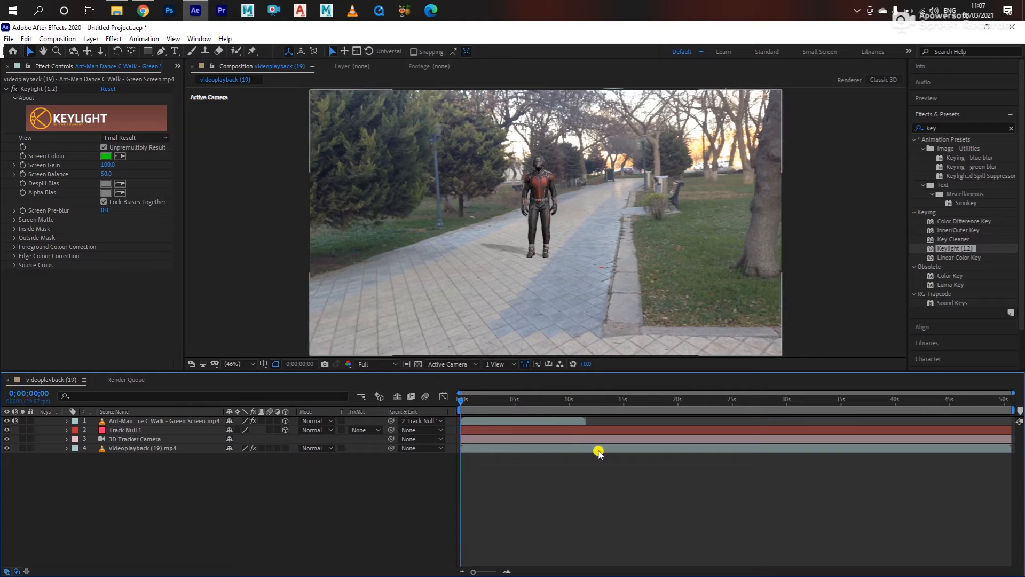
pyautogui.moveTo(391, 421); pyautogui.dragTo(200, 430)
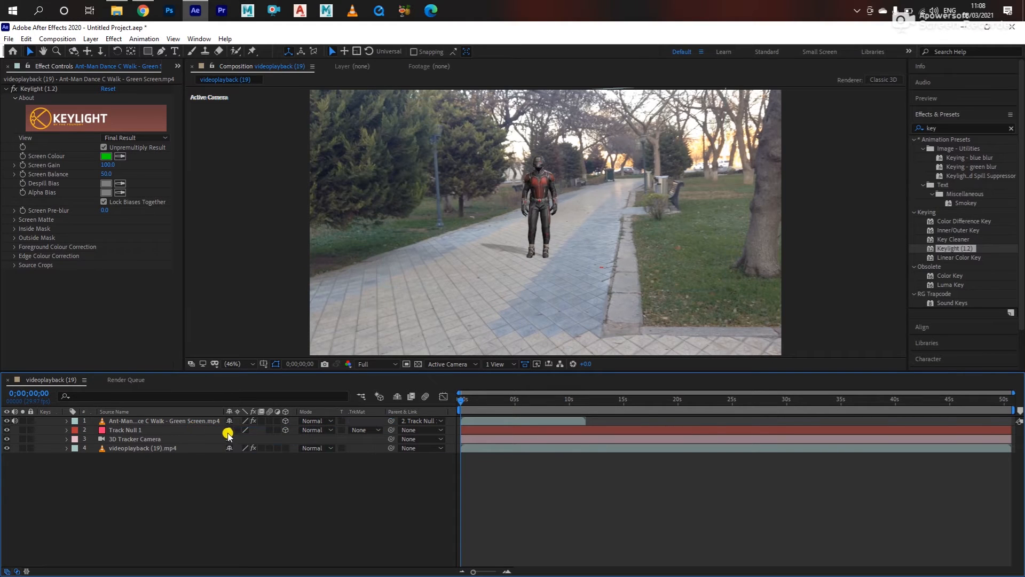
# Step: Link the Ant-Man layer to Track Null 1 and play the composite from the first frame to check the tracking
pyautogui.moveTo(390, 421); pyautogui.dragTo(114, 429)
pyautogui.click(474, 399)
pyautogui.moveTo(474, 401)
pyautogui.mouseDown()
pyautogui.moveTo(508, 401)
pyautogui.moveTo(460, 401)
pyautogui.mouseUp()
pyautogui.press('space')
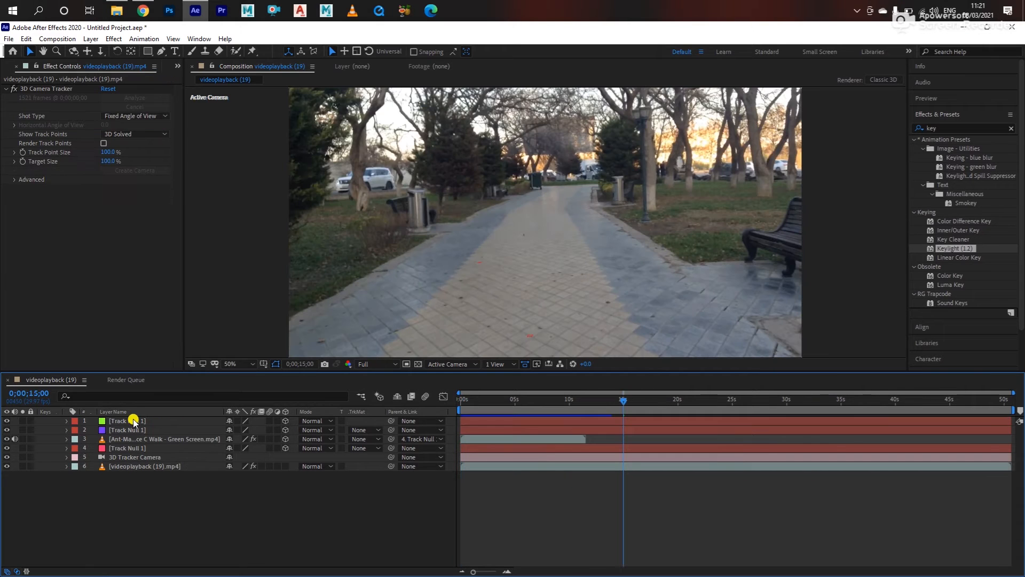
# Step: Delete the two extra track nulls above the Ant-Man layer and preview the composite from the first frame
pyautogui.click(133, 422)
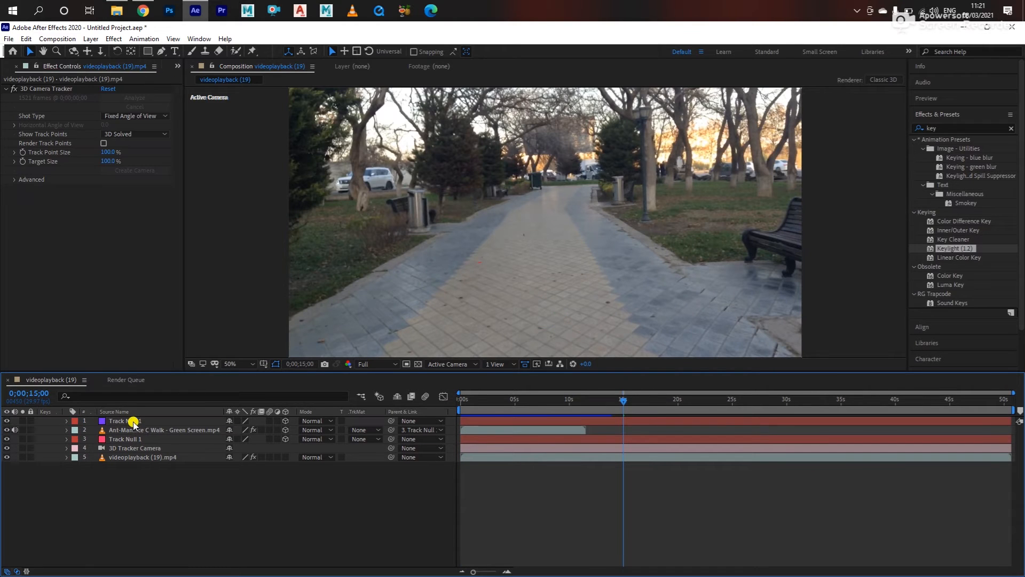
pyautogui.press('Delete')
pyautogui.moveTo(505, 401); pyautogui.dragTo(365, 402)
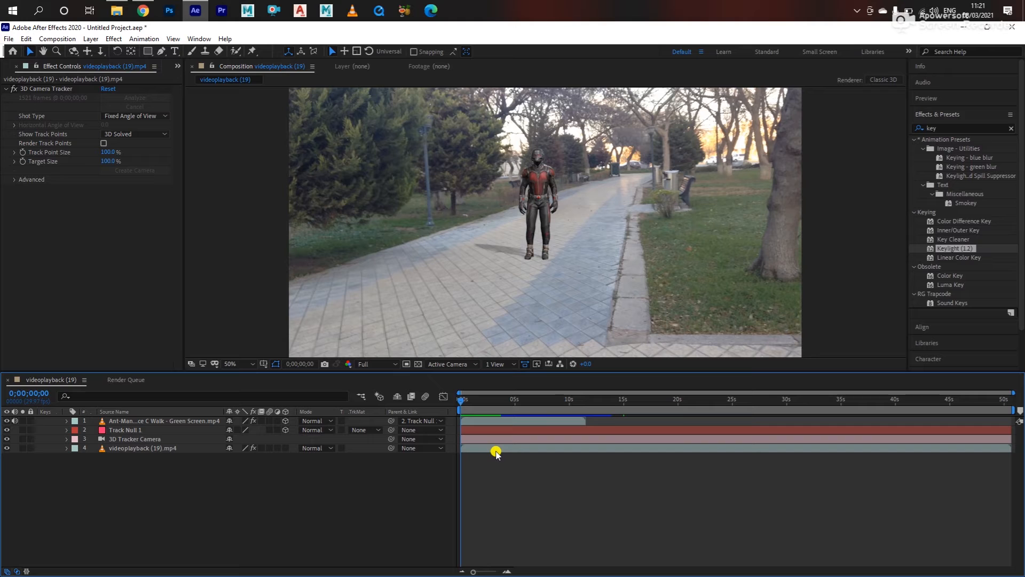
pyautogui.press('space')
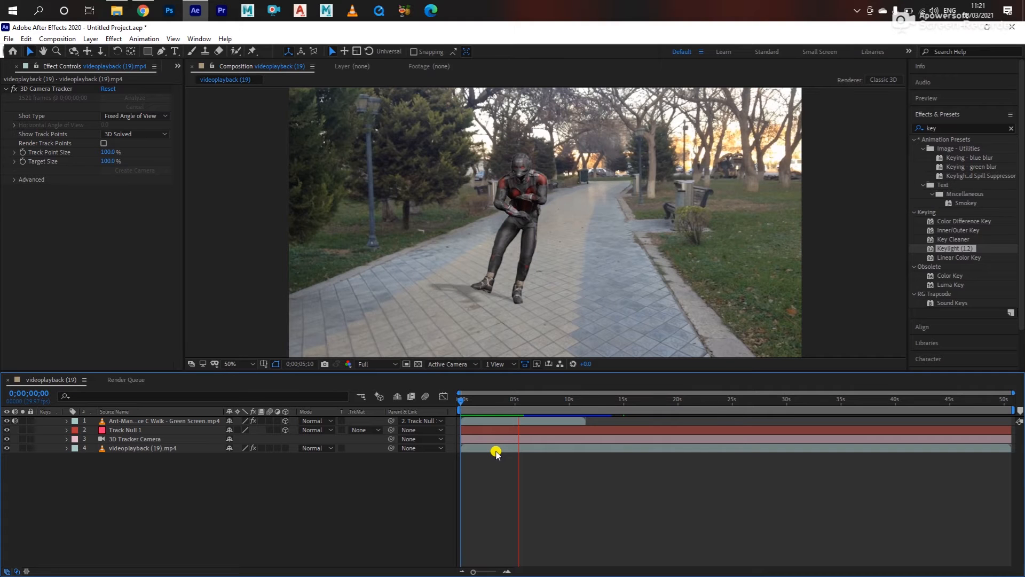
pyautogui.press('space')
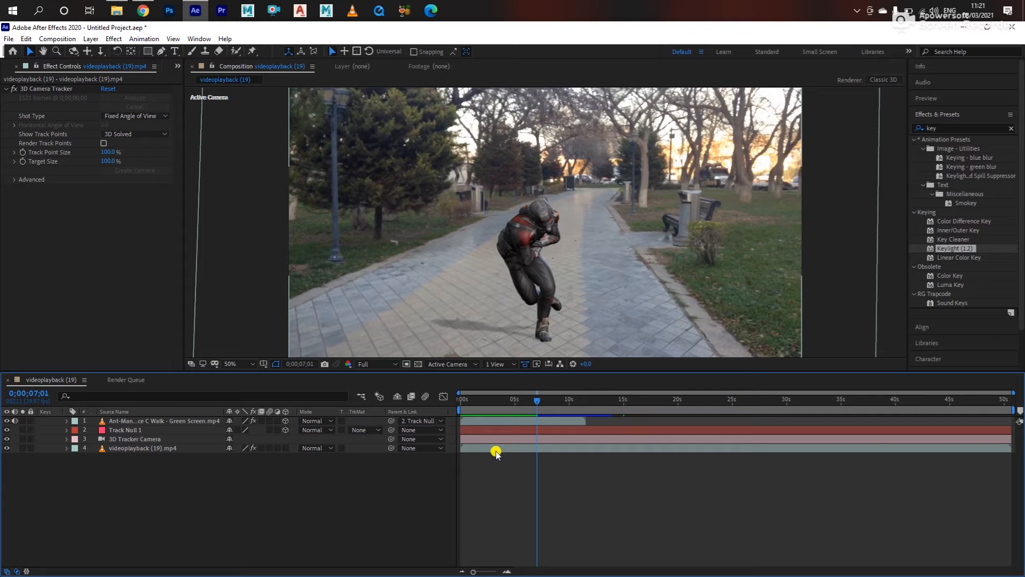
pyautogui.press('Home')
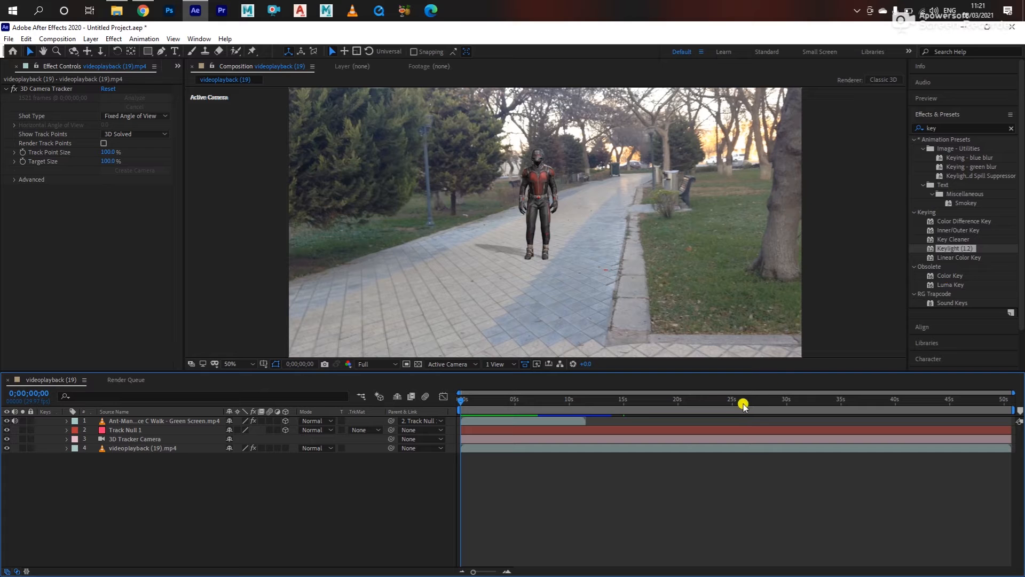
# Step: At 0;00;04;19, use the park footage's 3D Camera Tracker points on the path beside Ant-Man to create a tracked text layer
pyautogui.moveTo(492, 403); pyautogui.dragTo(511, 403)
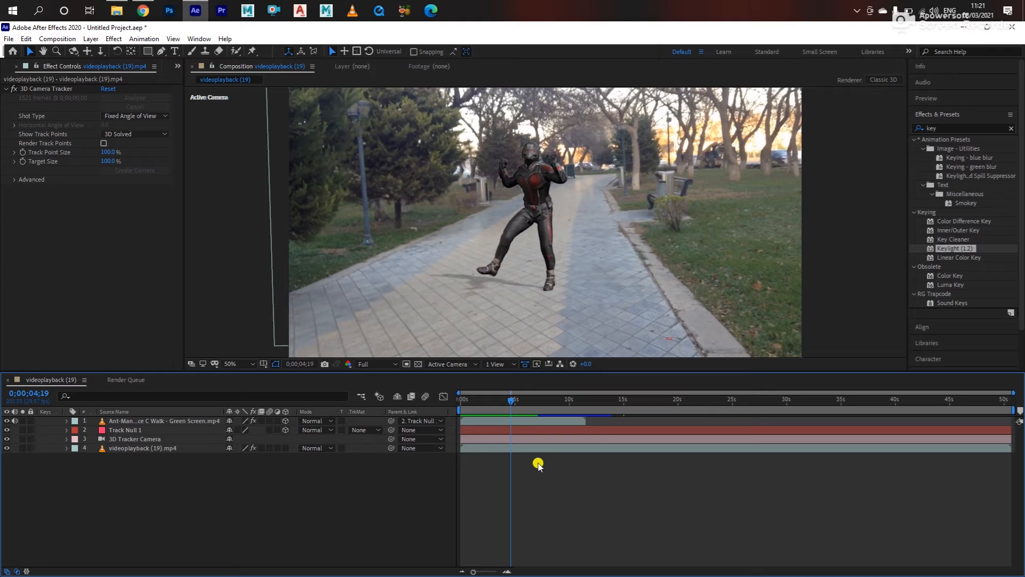
pyautogui.click(145, 448)
pyautogui.click(46, 89)
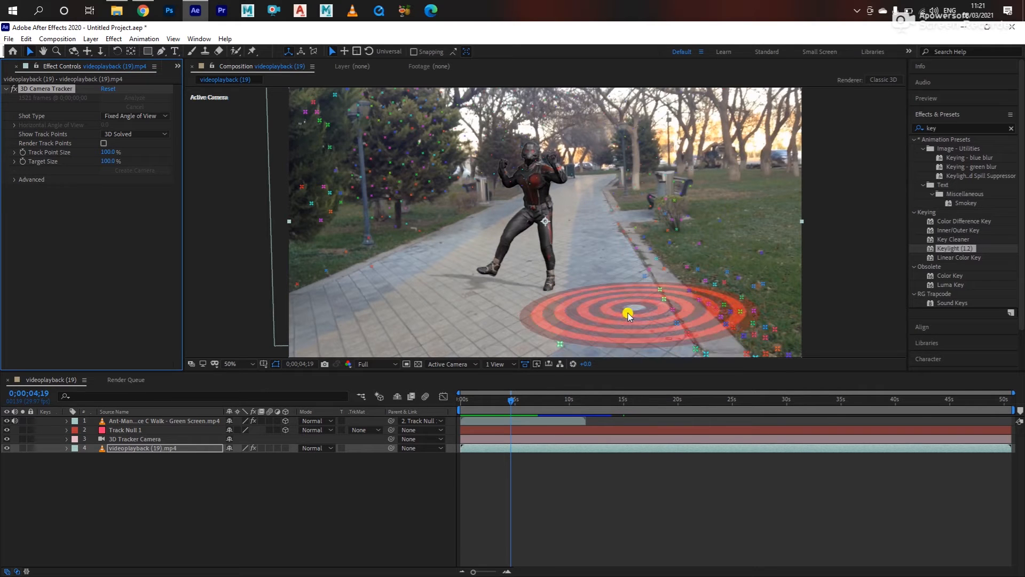
pyautogui.click(628, 315)
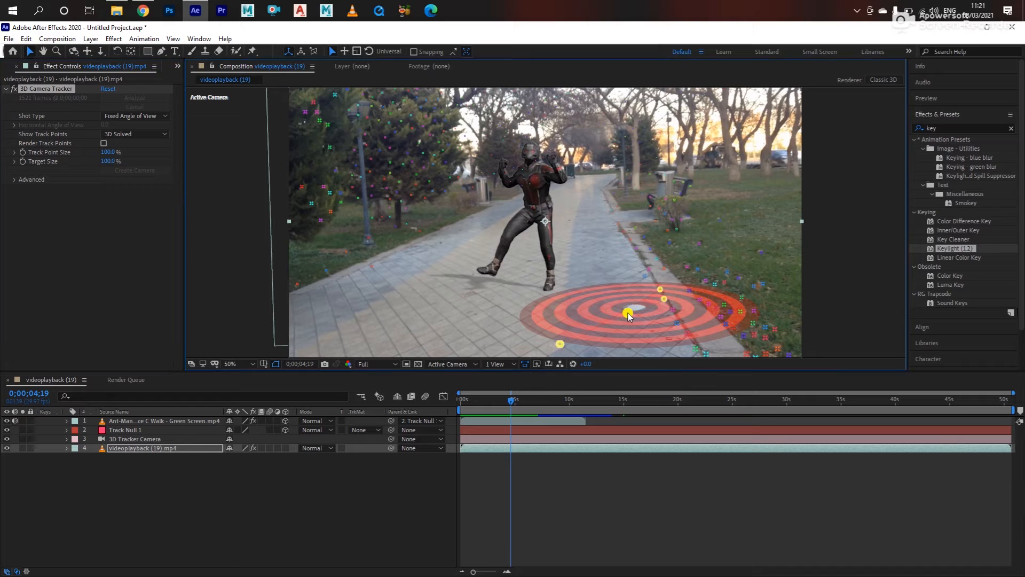
pyautogui.rightClick(635, 309)
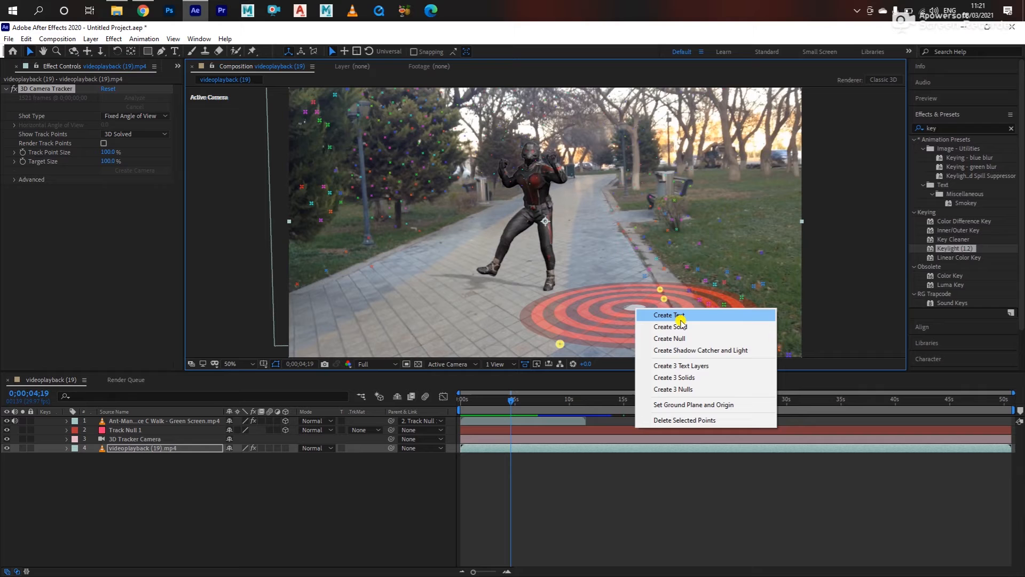
pyautogui.click(680, 317)
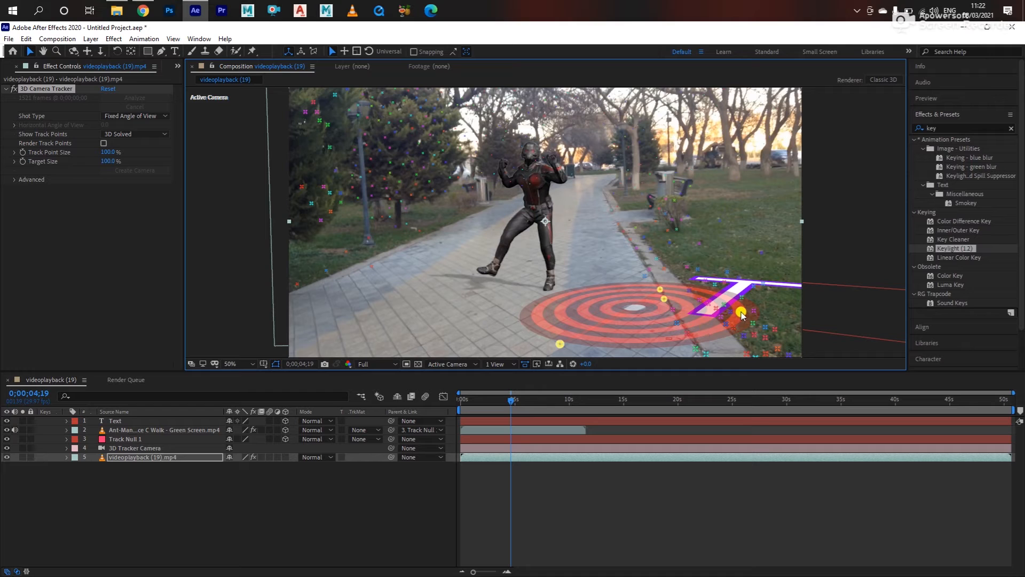
# Step: Stand the tracked text layer upright by setting its Orientation to 349.8°, 355.2°, 0.6°
pyautogui.click(126, 422)
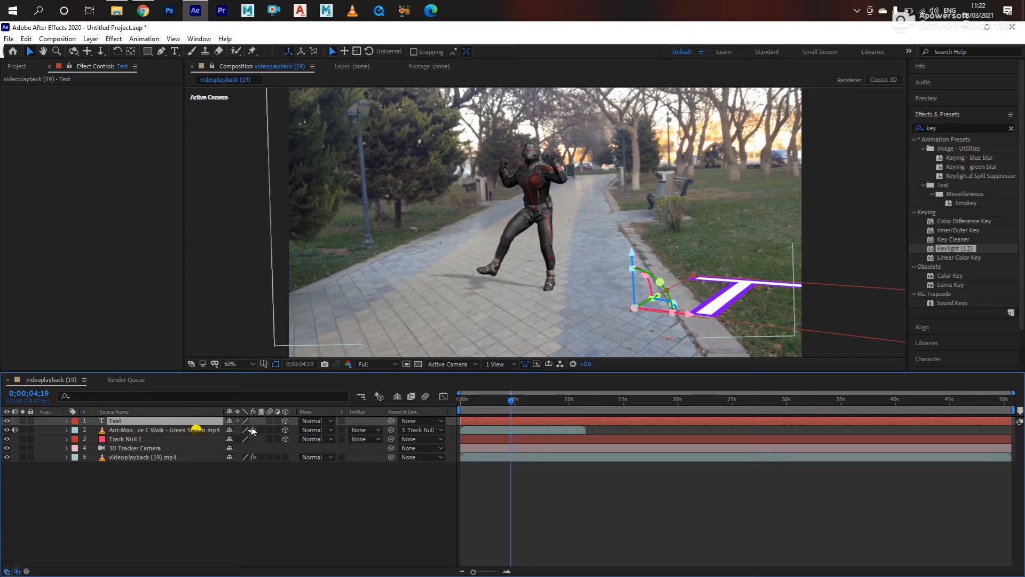
pyautogui.click(66, 421)
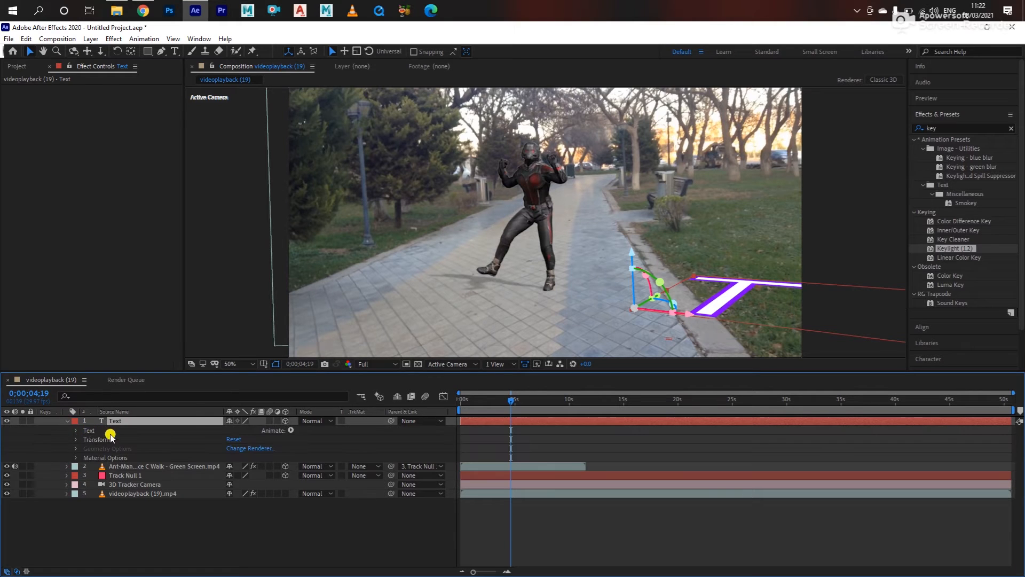
pyautogui.click(76, 439)
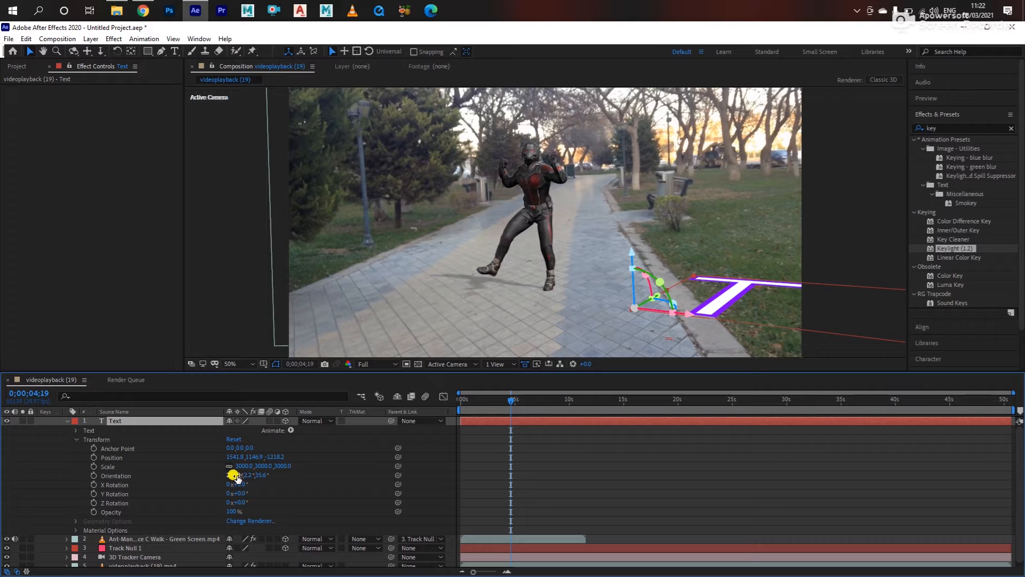
pyautogui.moveTo(236, 475)
pyautogui.mouseDown()
pyautogui.moveTo(286, 472)
pyautogui.moveTo(233, 460)
pyautogui.mouseUp()
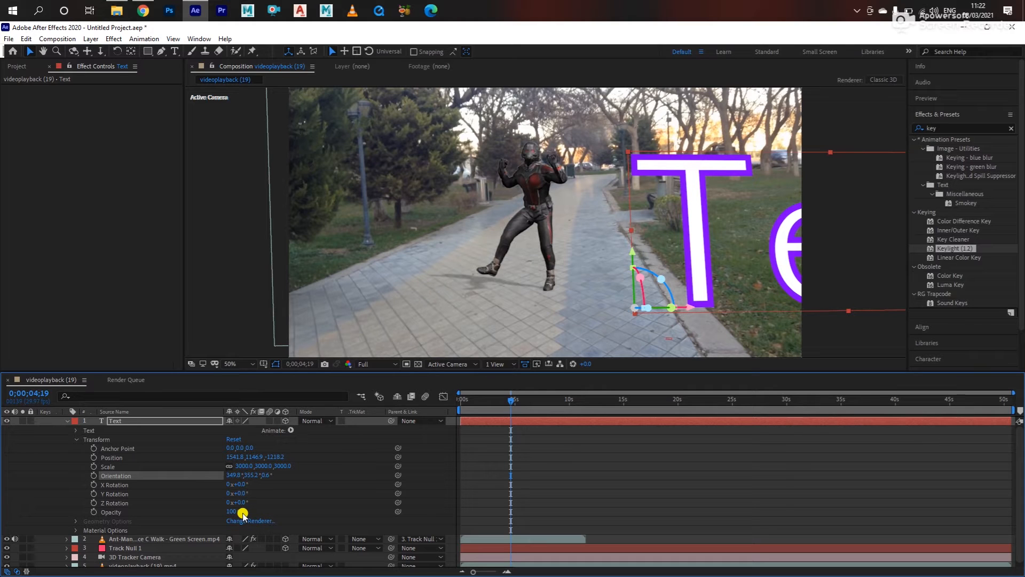
# Step: Shrink the upright text layer to a uniform Scale of 1595%
pyautogui.moveTo(246, 467); pyautogui.dragTo(2, 510)
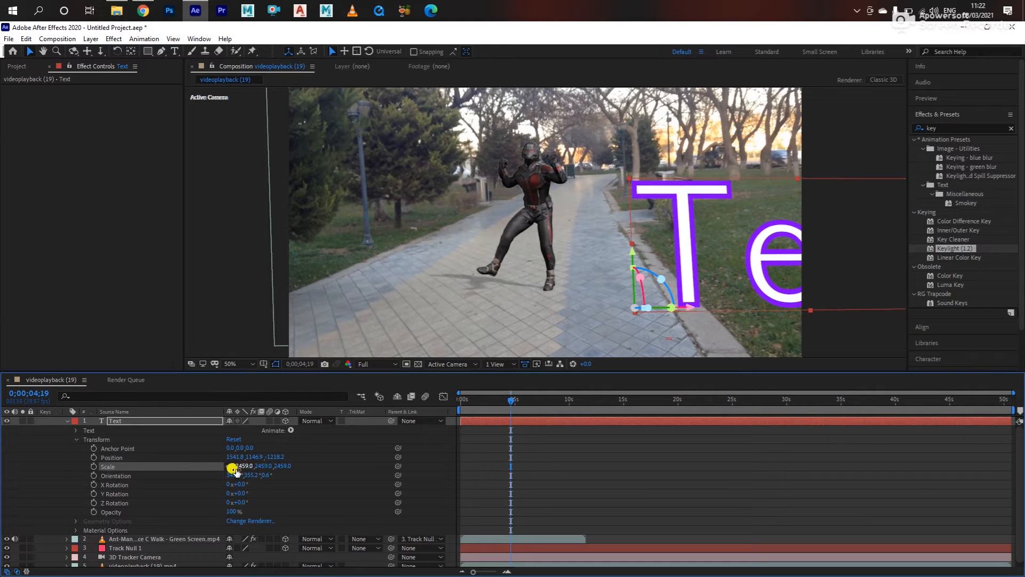
pyautogui.moveTo(241, 466); pyautogui.dragTo(62, 492)
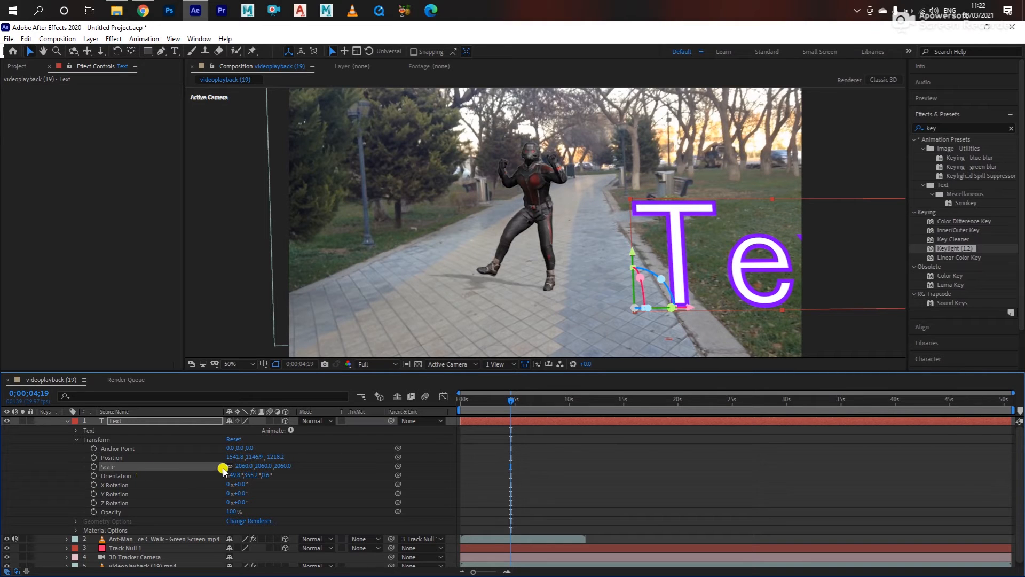
pyautogui.moveTo(246, 465); pyautogui.dragTo(1, 465)
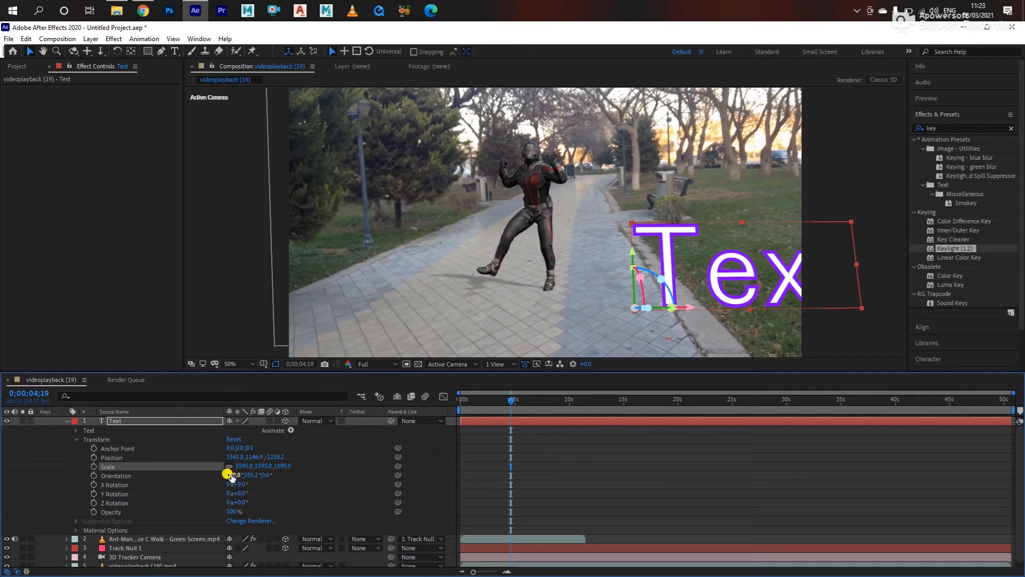
# Step: Adjust the text layer's Orientation to 10.7°, 2.9°, 0.6° and move it along its X axis to Position 1066.4, 1137.4, -1195.5
pyautogui.moveTo(228, 474); pyautogui.dragTo(239, 473)
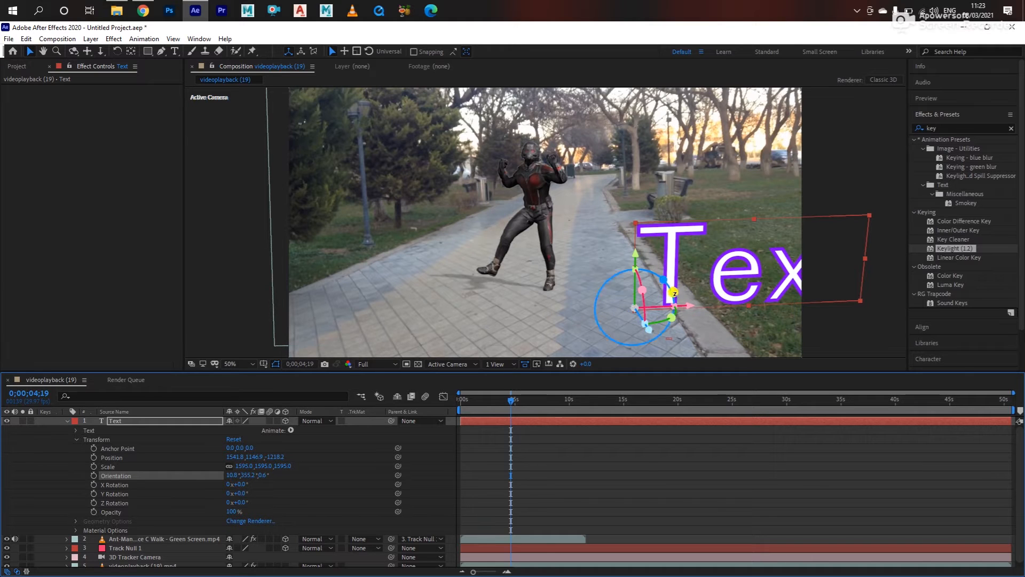
pyautogui.moveTo(662, 320); pyautogui.dragTo(658, 322)
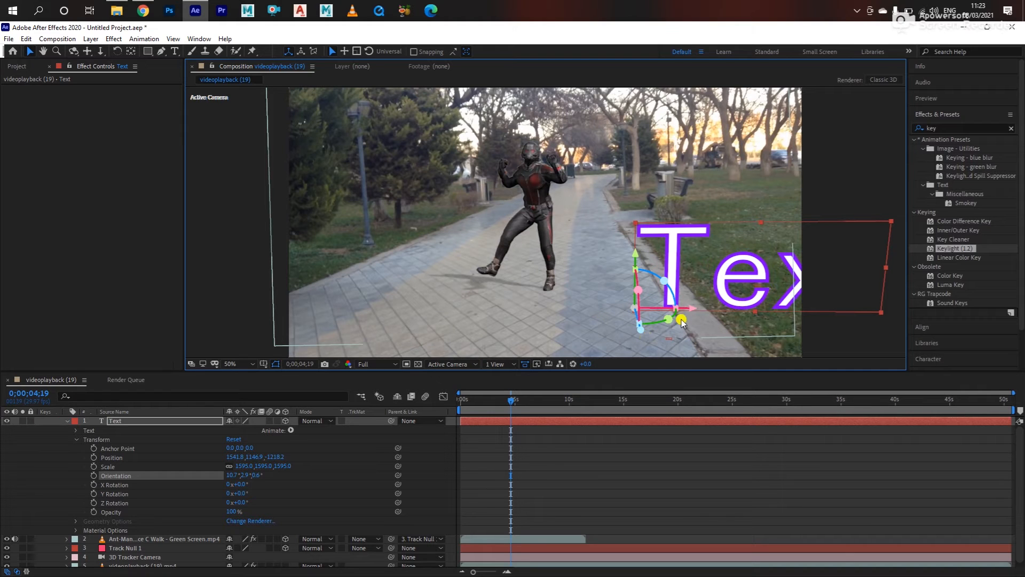
pyautogui.moveTo(692, 311); pyautogui.dragTo(564, 310)
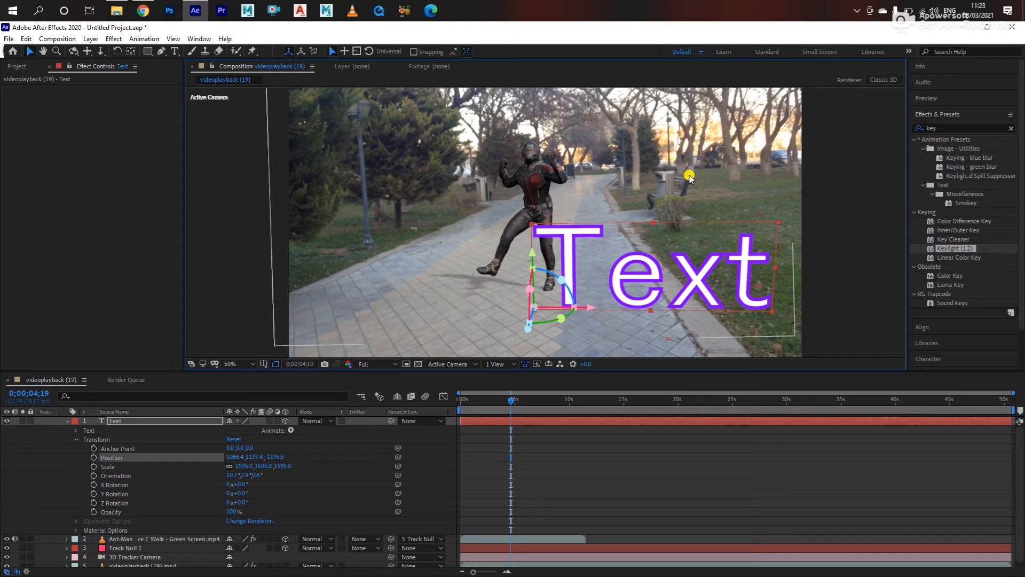
# Step: Replace the placeholder wording of the tracked text layer with "Iron Man"
pyautogui.doubleClick(115, 421)
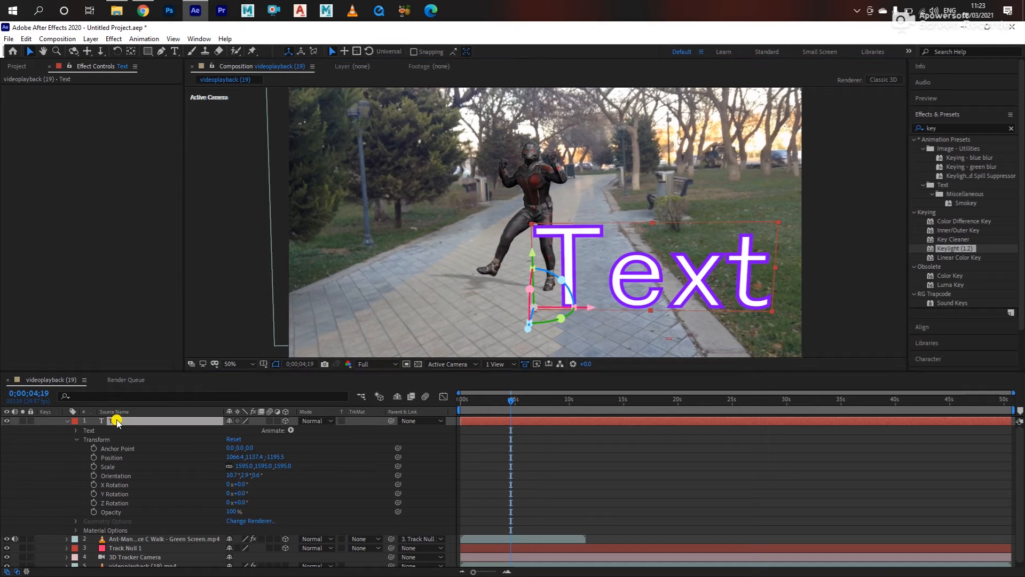
pyautogui.click(750, 275)
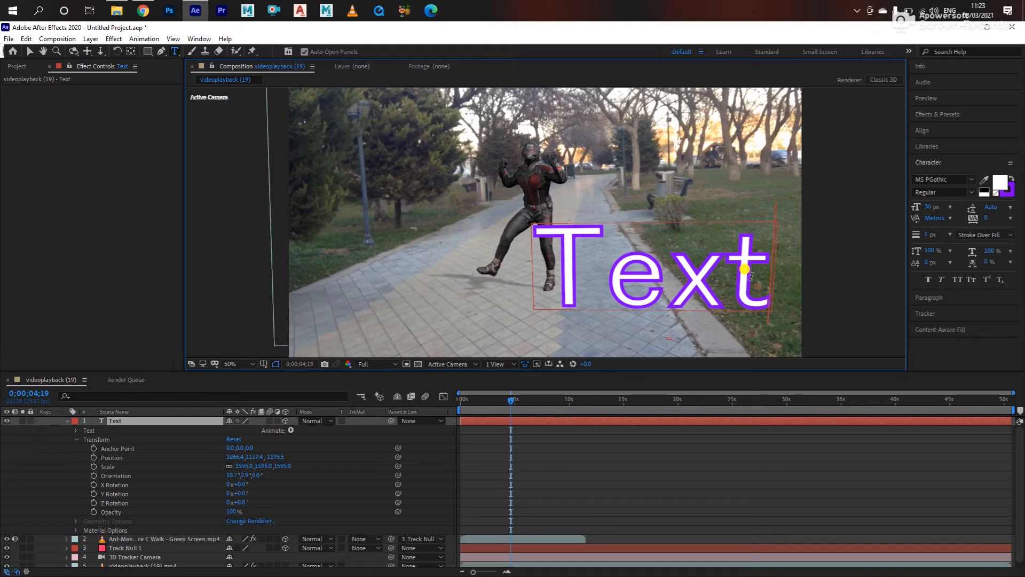
pyautogui.press('BackSpace')
pyautogui.press('BackSpace')
pyautogui.press('BackSpace')
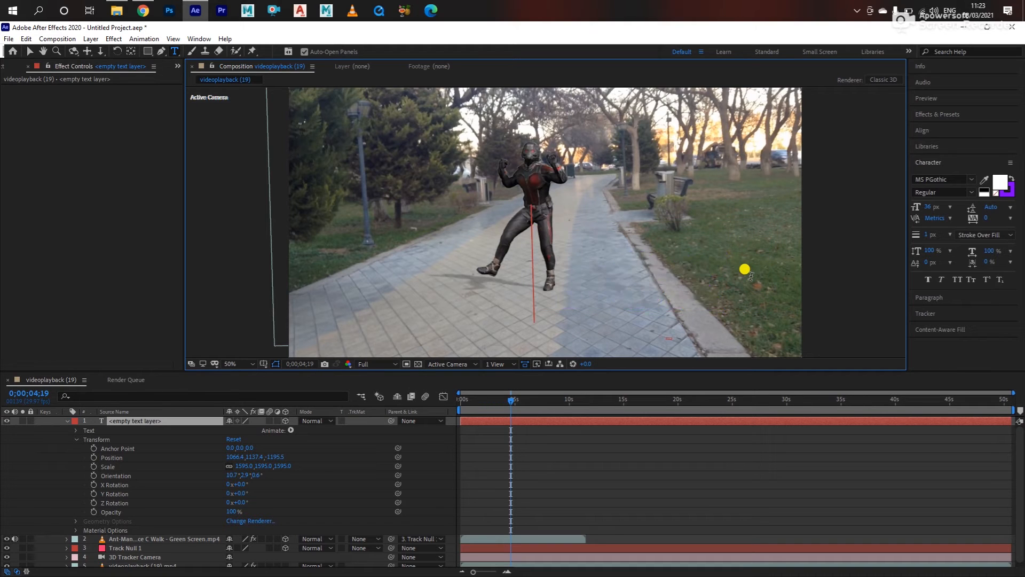
pyautogui.write('Iron')
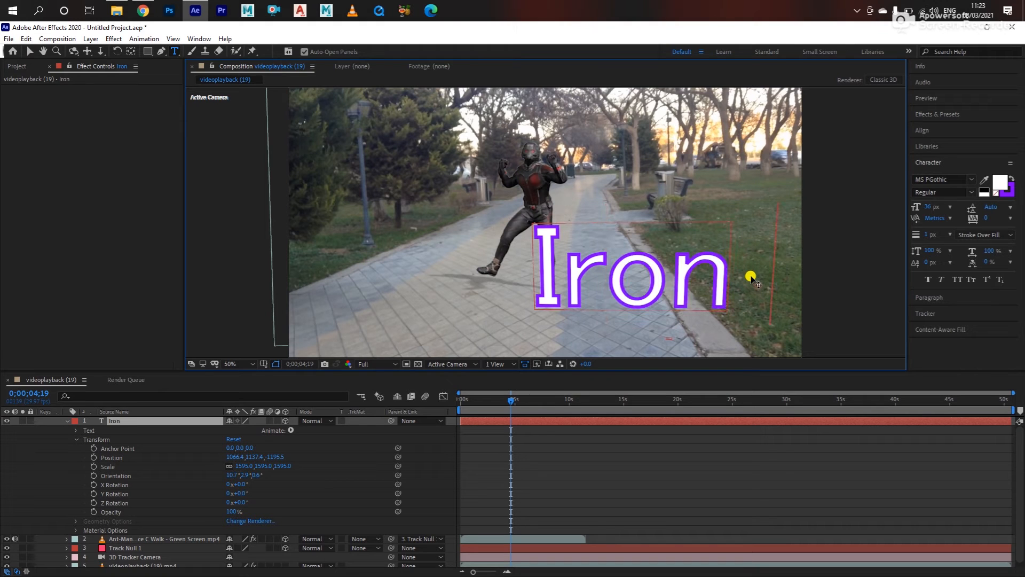
pyautogui.write(' <Mana')
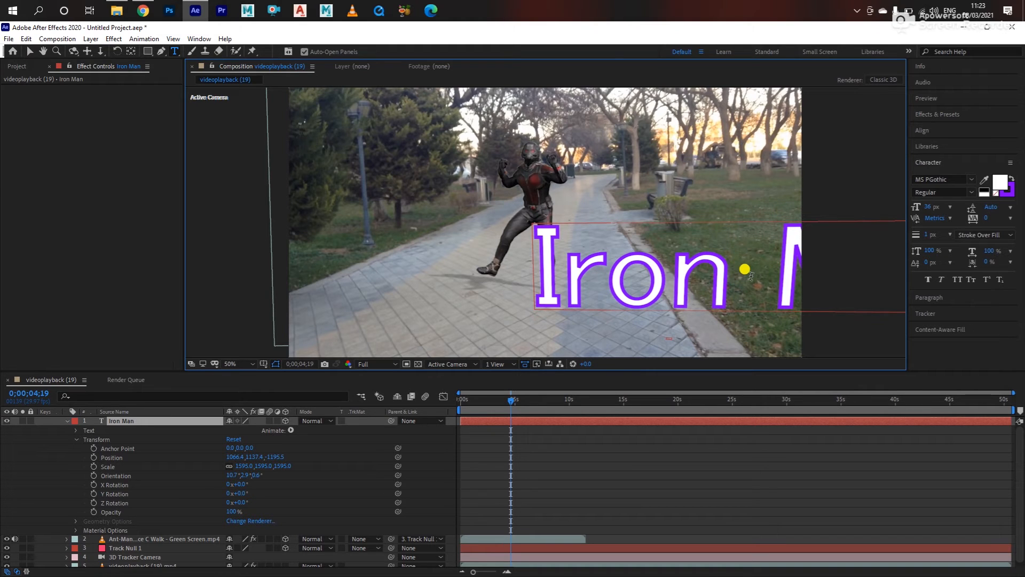
# Step: Change the wording of the tracked text layer to "Ant man"
pyautogui.press('BackSpace')
pyautogui.press('BackSpace')
pyautogui.press('BackSpace')
pyautogui.press('BackSpace')
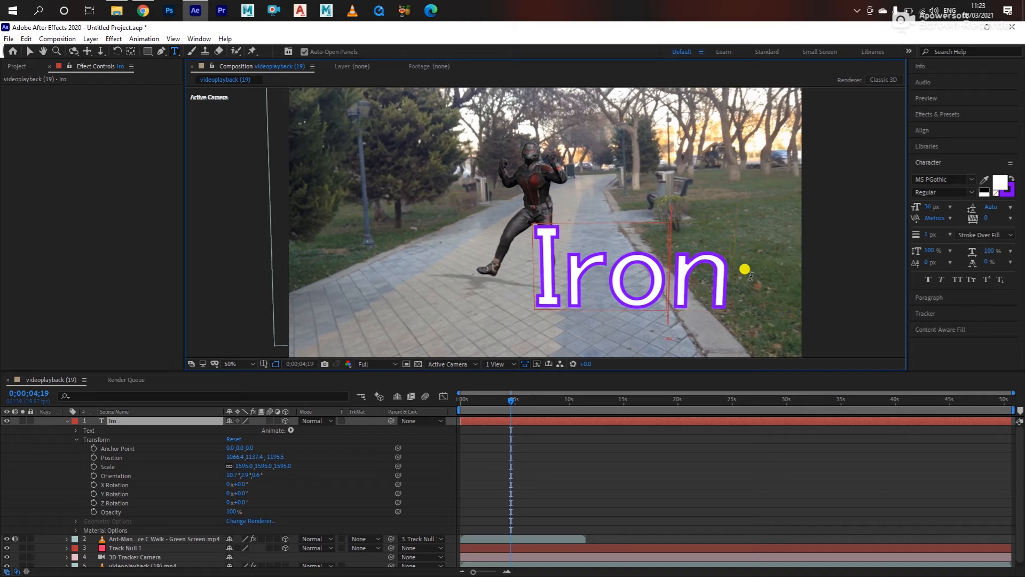
pyautogui.press('BackSpace')
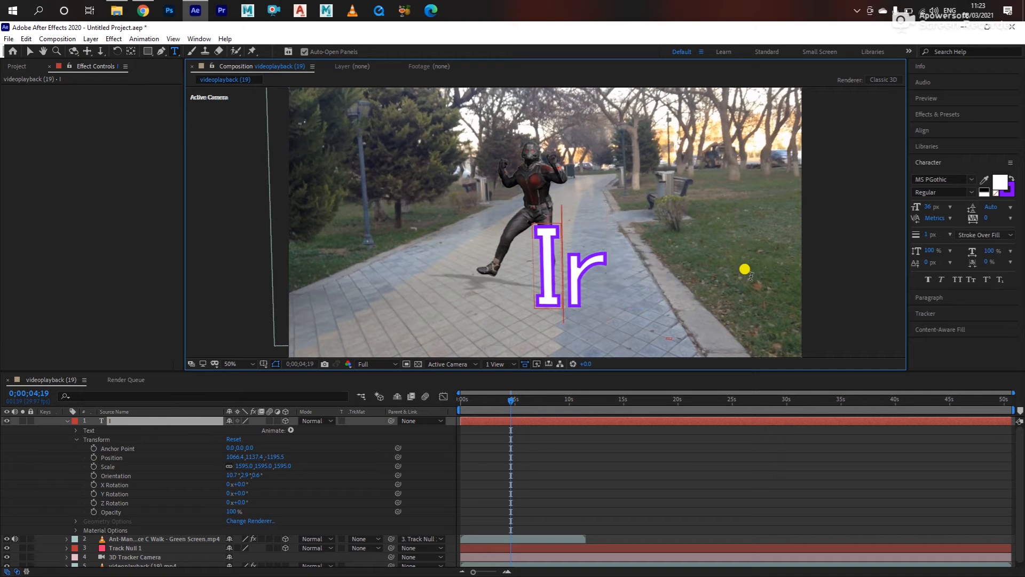
pyautogui.press('BackSpace')
pyautogui.press('BackSpace')
pyautogui.write('Ant')
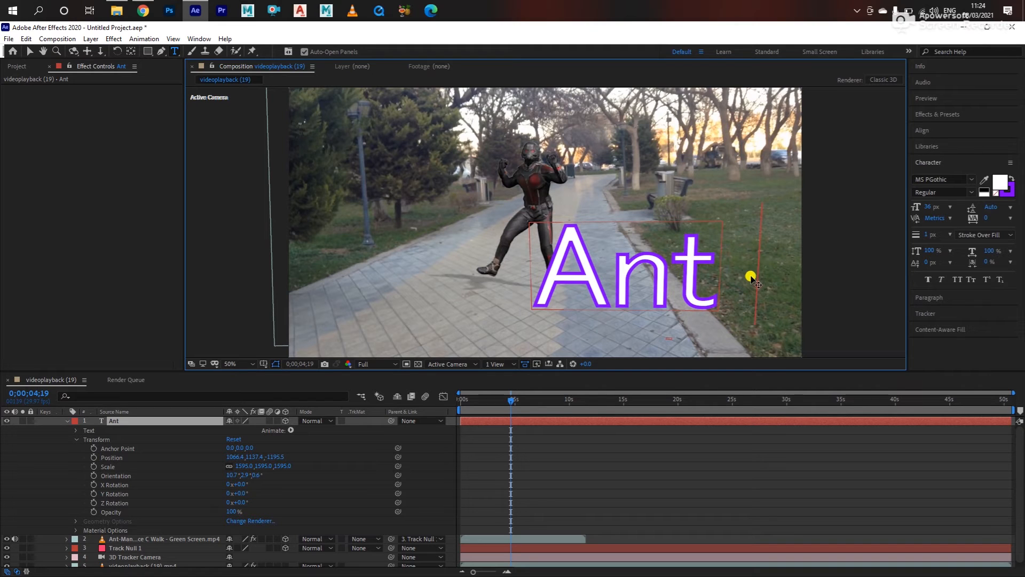
pyautogui.write(' man')
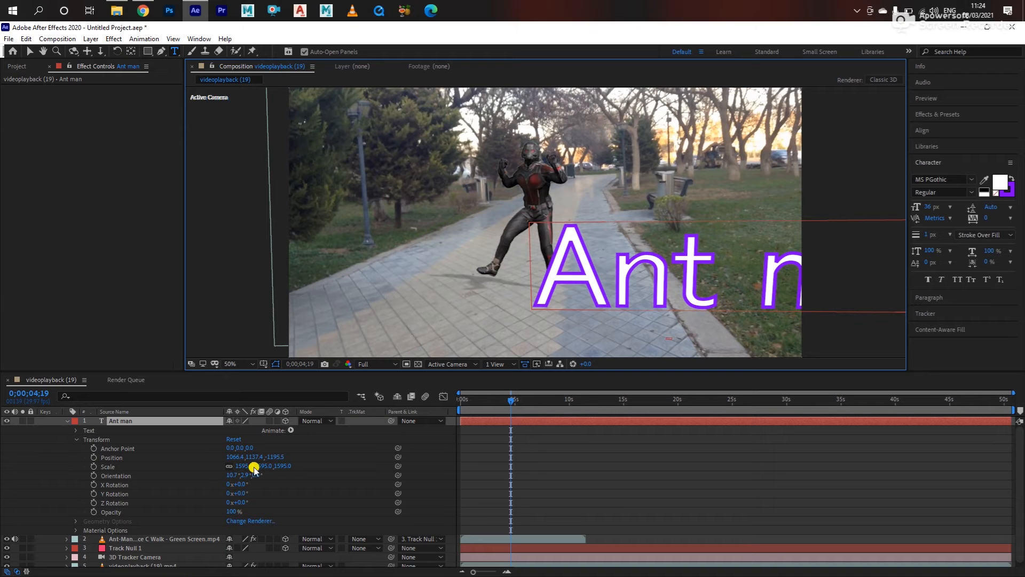
# Step: Scale the "Ant man" text down to 944% so it fits the frame, and return to the first frame with nothing selected
pyautogui.moveTo(240, 466); pyautogui.dragTo(2, 464)
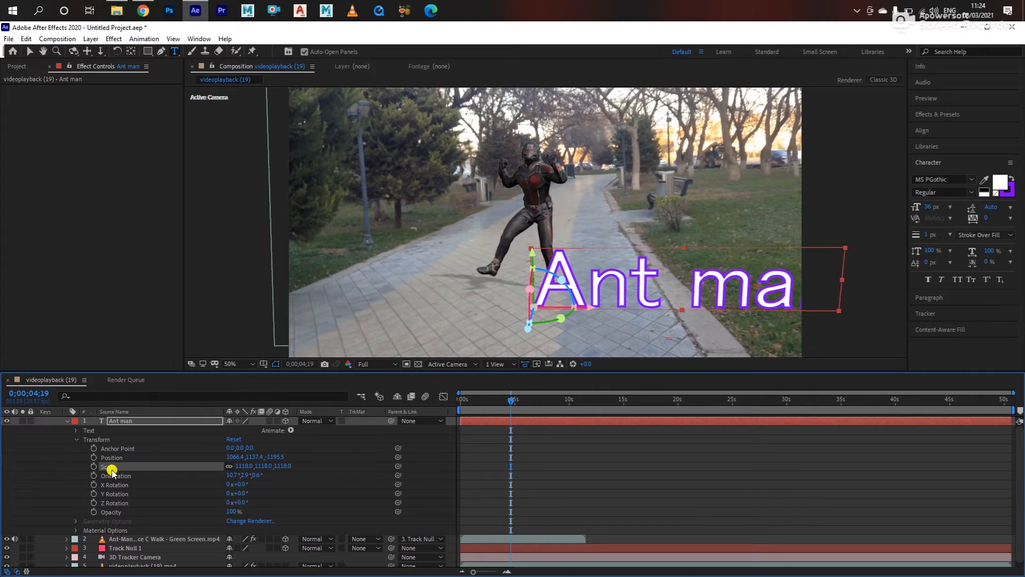
pyautogui.moveTo(241, 466); pyautogui.dragTo(148, 465)
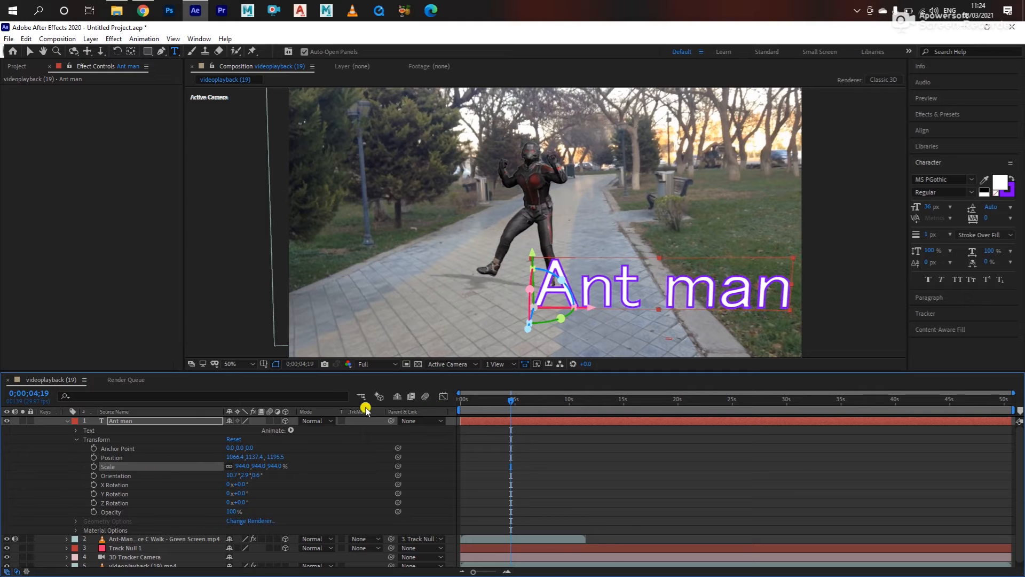
pyautogui.click(64, 422)
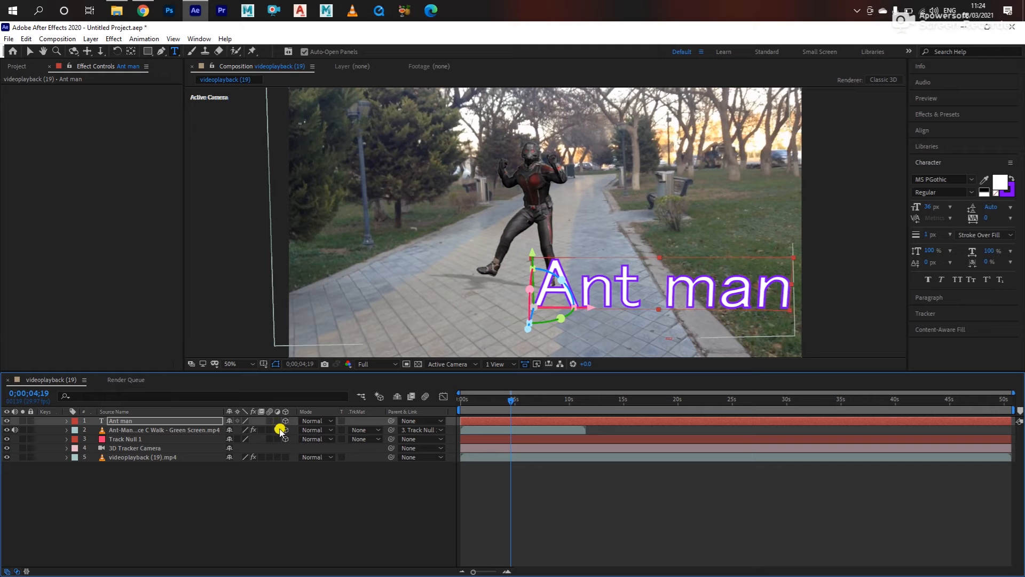
pyautogui.moveTo(465, 403); pyautogui.dragTo(451, 403)
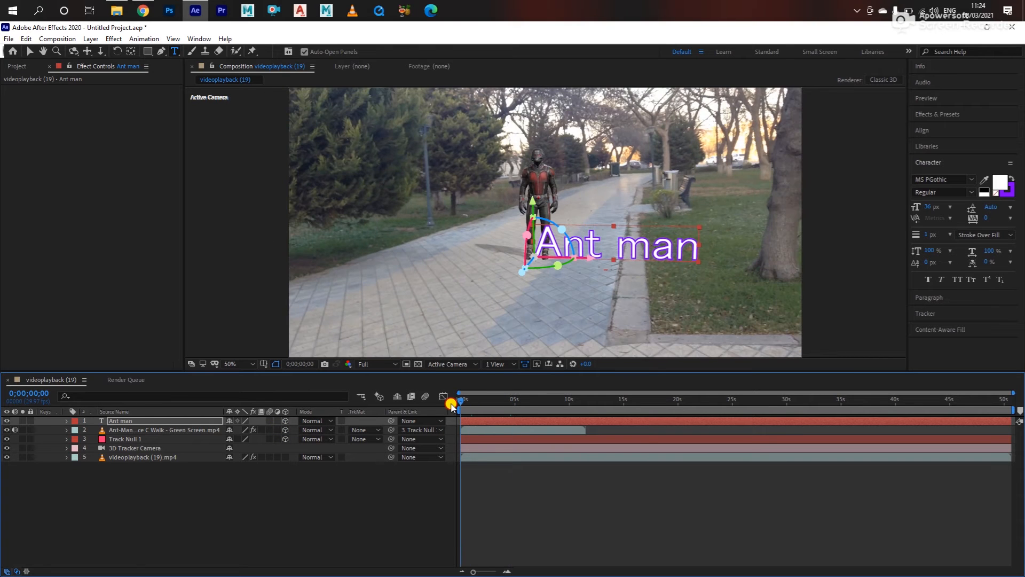
pyautogui.click(202, 529)
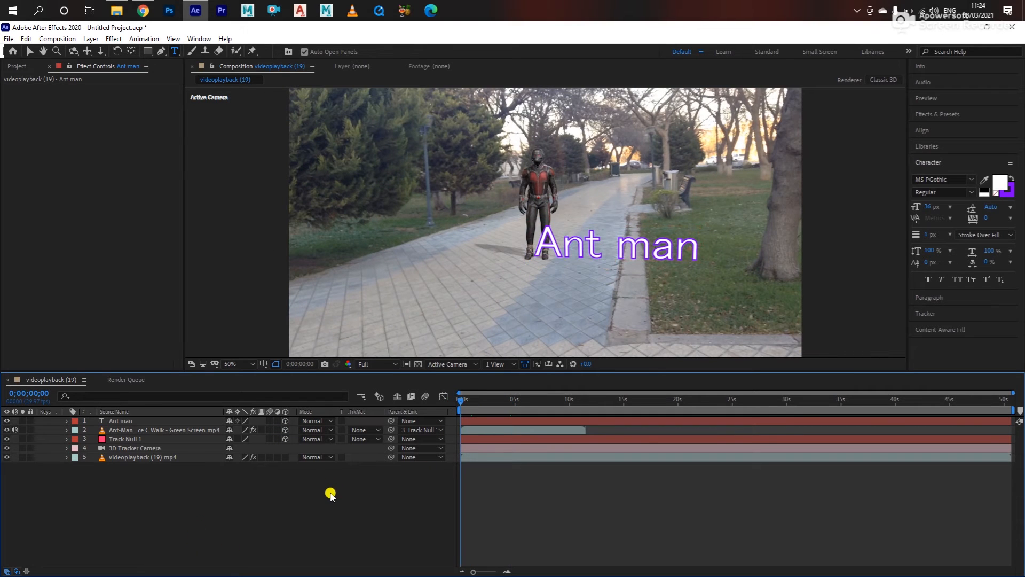
# Step: Preview the composite from the first frame and set the current time to 0;00;05;05
pyautogui.press('space')
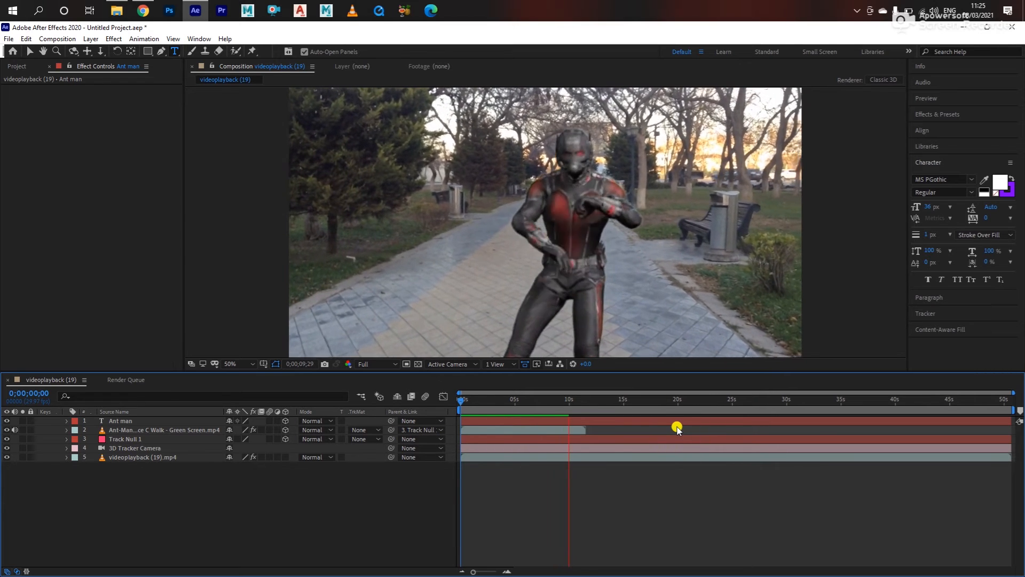
pyautogui.click(477, 400)
pyautogui.moveTo(477, 401); pyautogui.dragTo(517, 411)
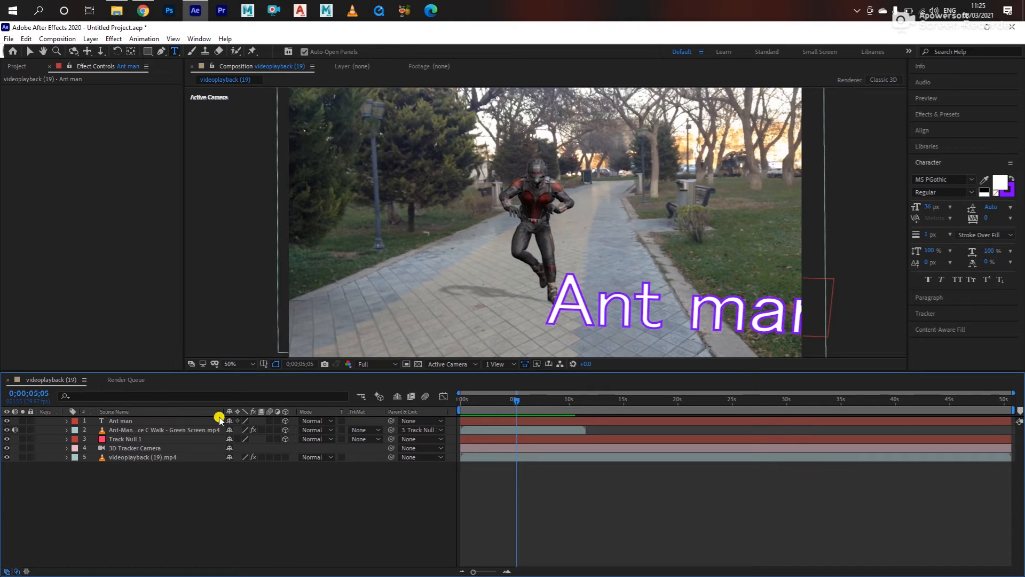
# Step: Show the 3D Camera Tracker points of the park footage, create a null at the grass edge by the bush, and select that null
pyautogui.click(140, 457)
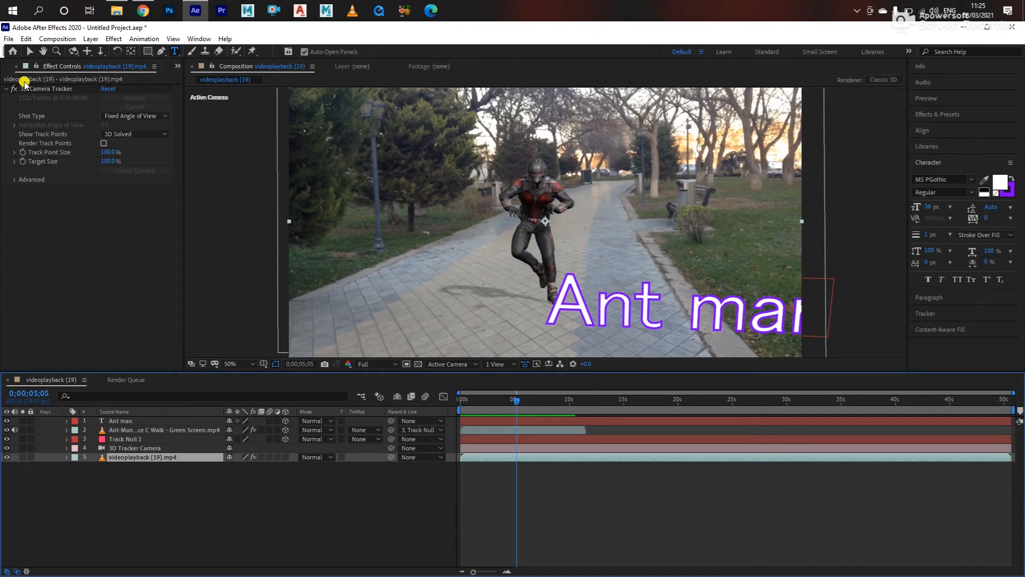
pyautogui.click(37, 89)
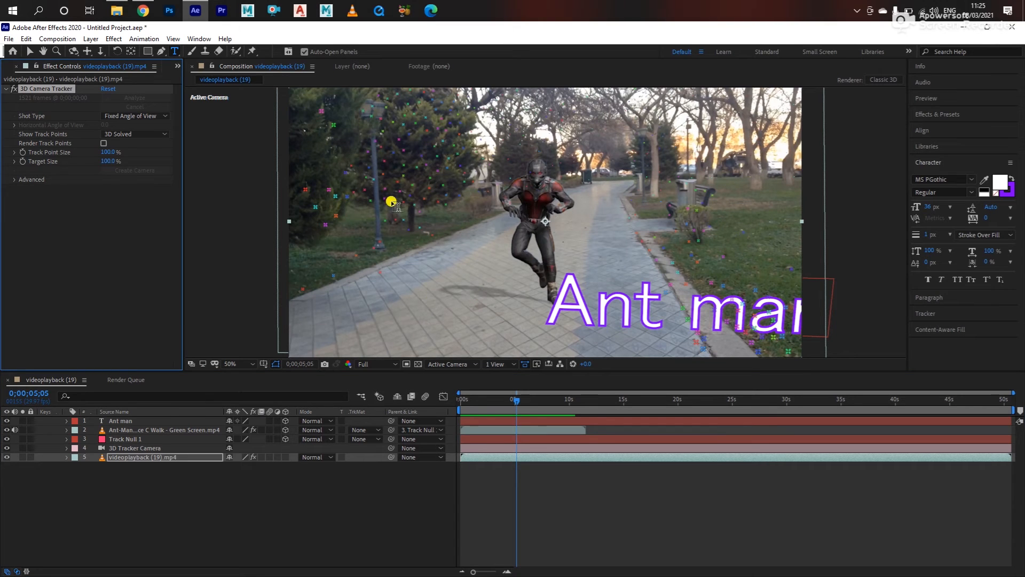
pyautogui.press('v')
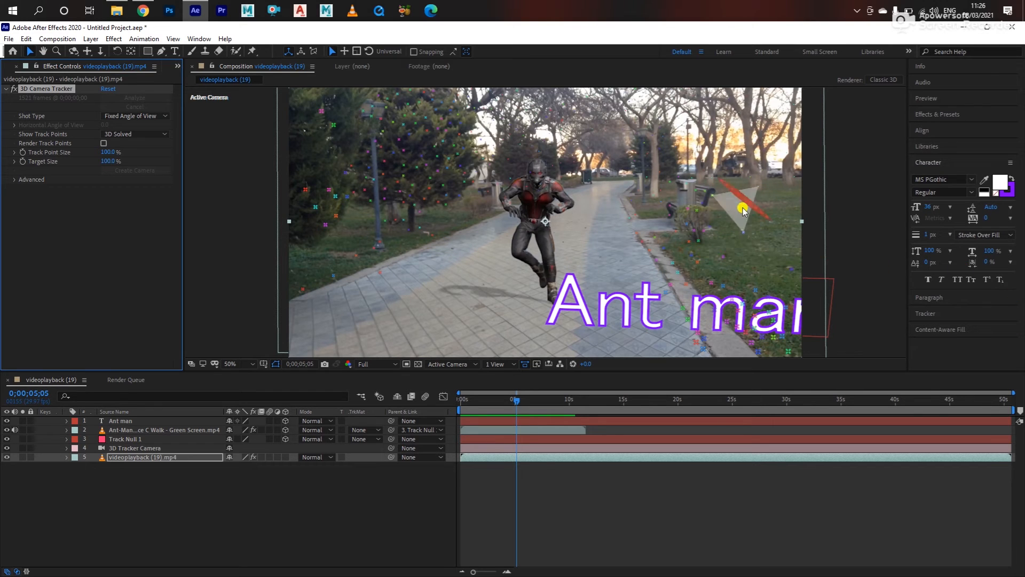
pyautogui.click(718, 220)
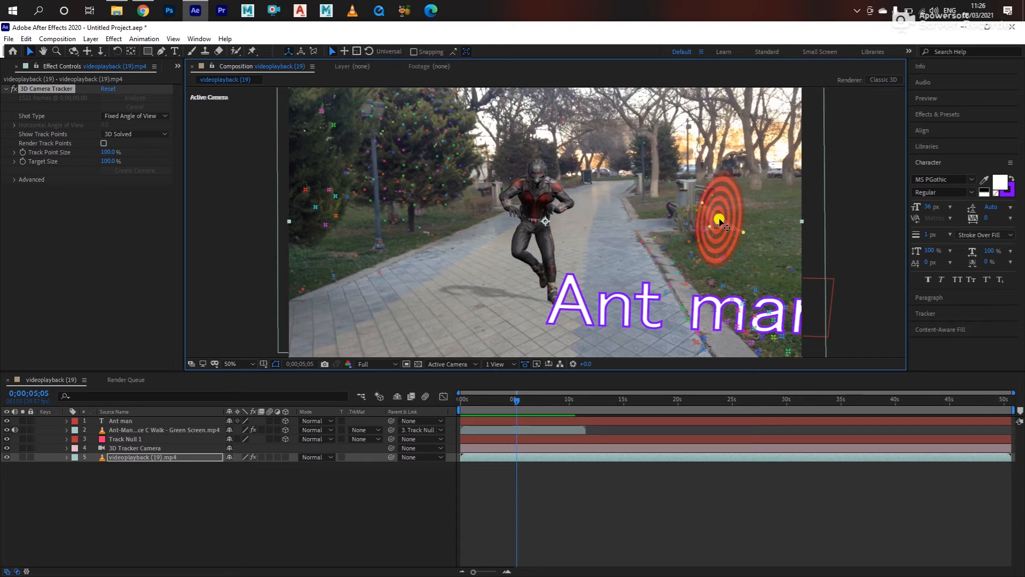
pyautogui.rightClick(717, 220)
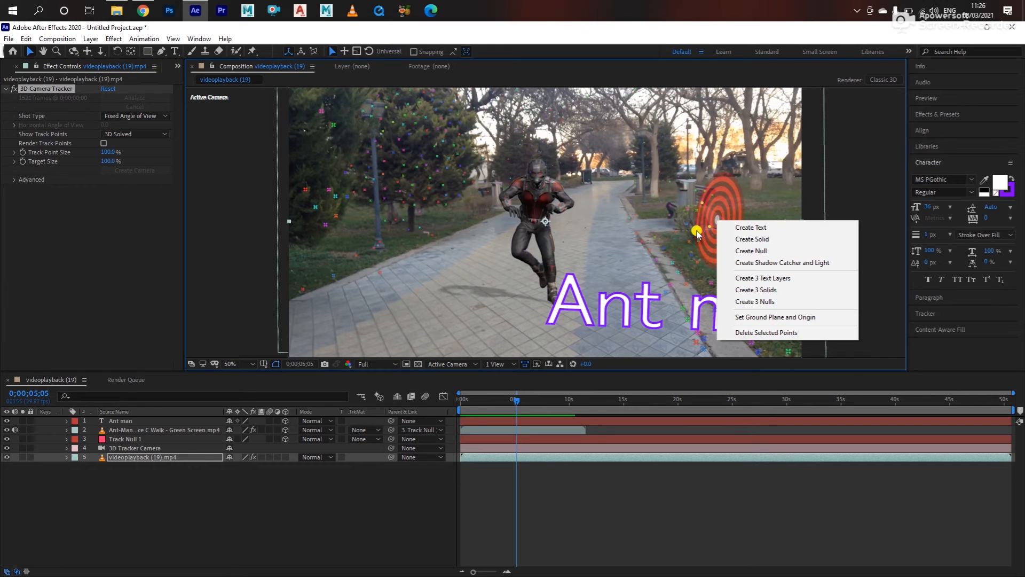
pyautogui.click(782, 251)
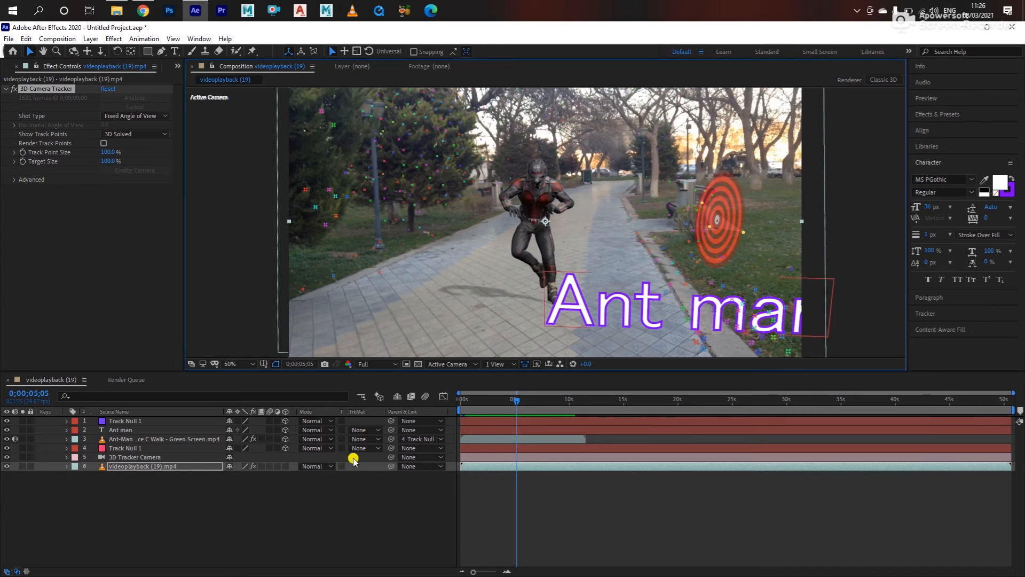
pyautogui.click(153, 420)
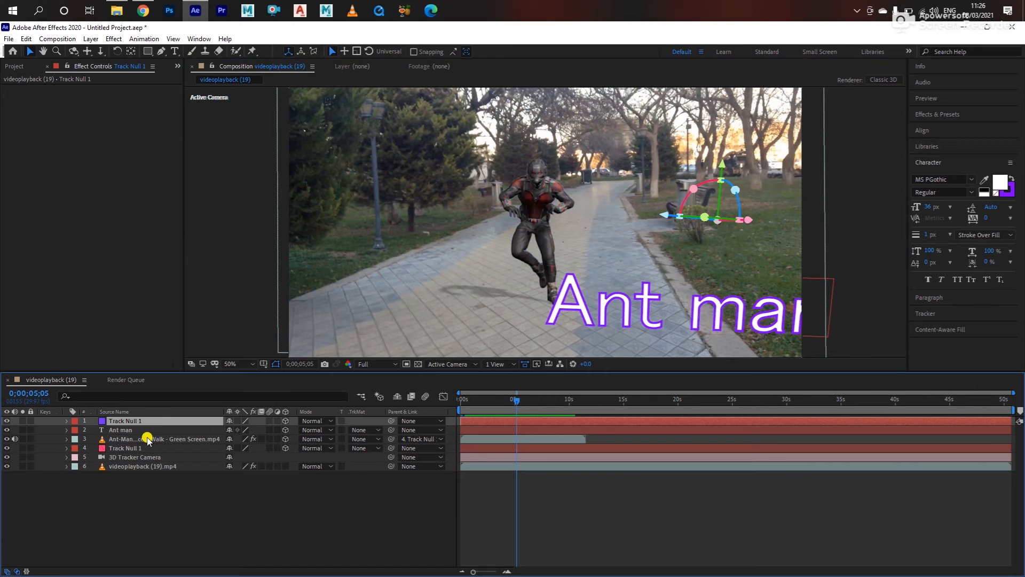
# Step: Import the armadillo keyvisual JPEG from the Downloads folder into the project as footage
pyautogui.click(8, 69)
pyautogui.doubleClick(78, 275)
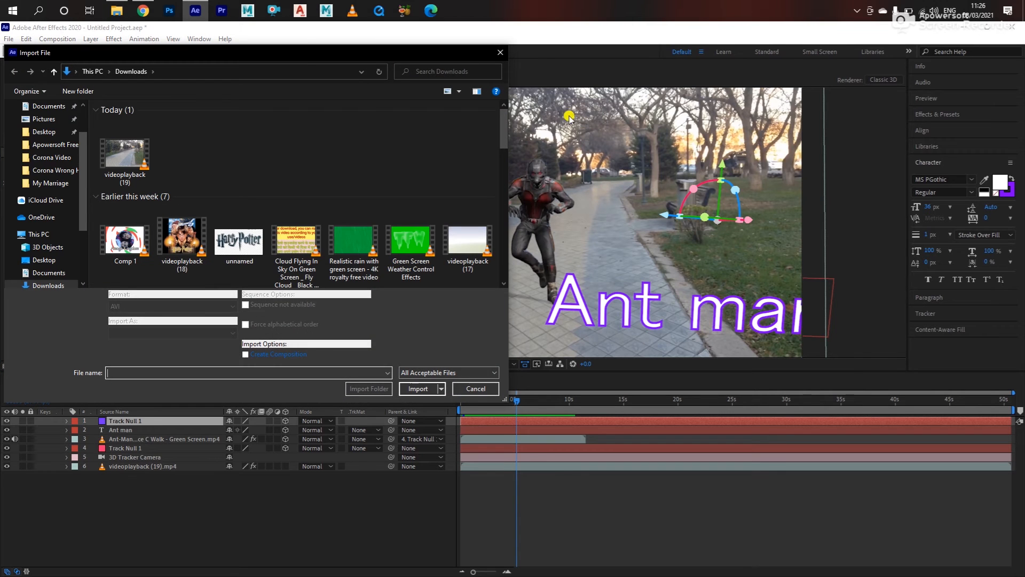
pyautogui.moveTo(502, 133); pyautogui.dragTo(480, 216)
pyautogui.click(468, 163)
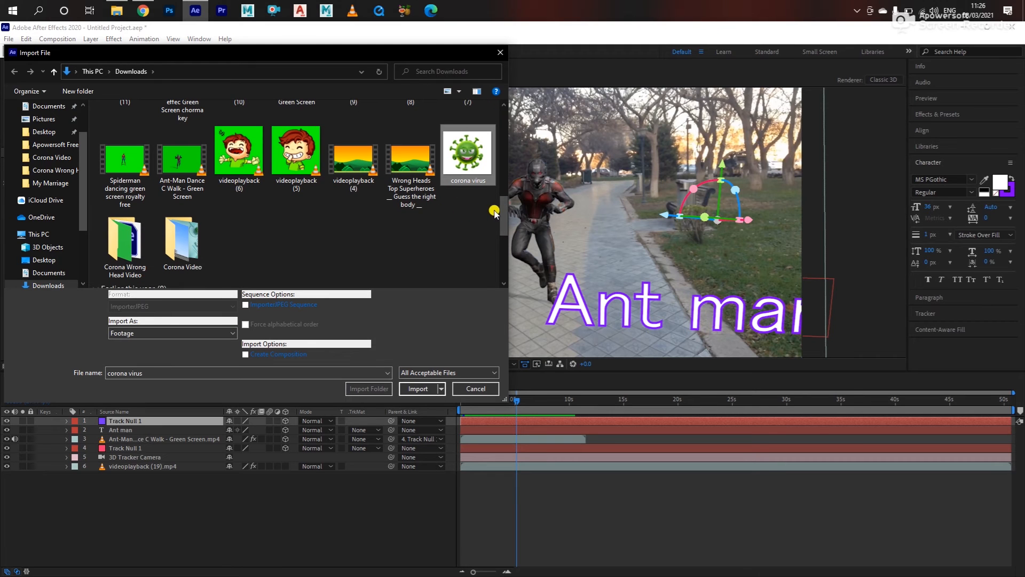
pyautogui.moveTo(501, 220); pyautogui.dragTo(489, 254)
pyautogui.click(122, 203)
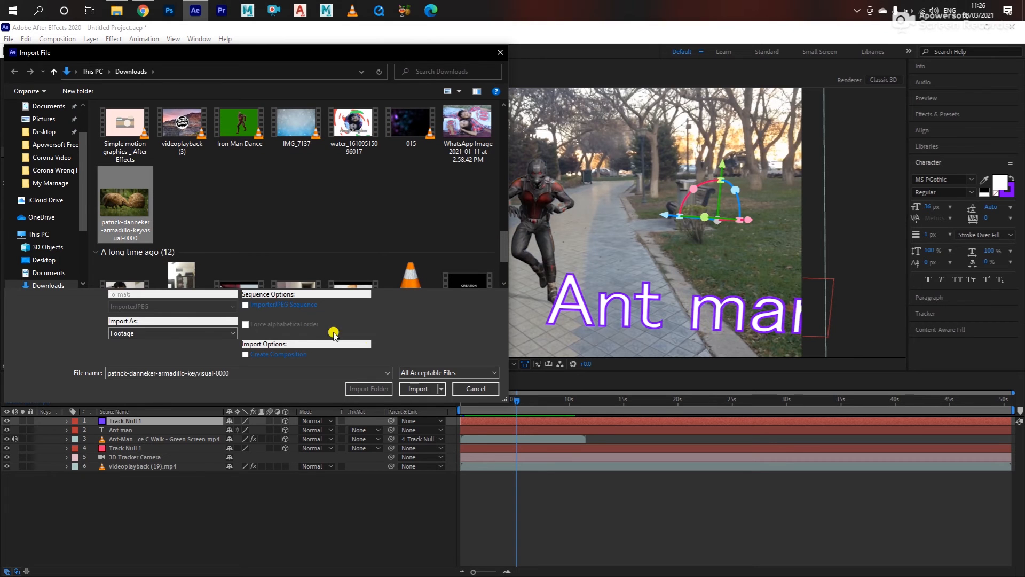
pyautogui.click(416, 389)
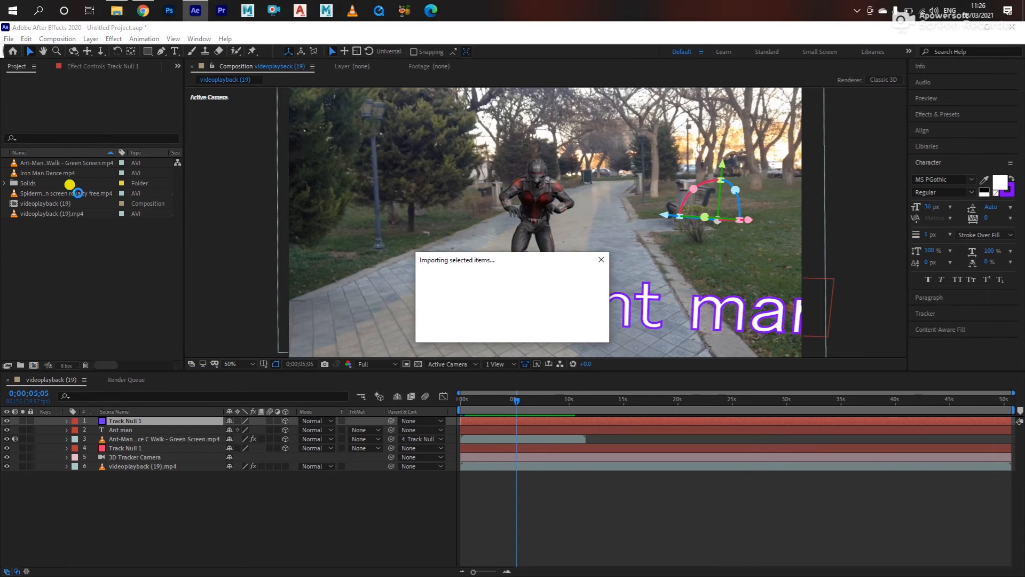
# Step: Add the armadillo image above all other layers, make it a 3D layer, and parent it to the new track null
pyautogui.moveTo(51, 182); pyautogui.dragTo(134, 421)
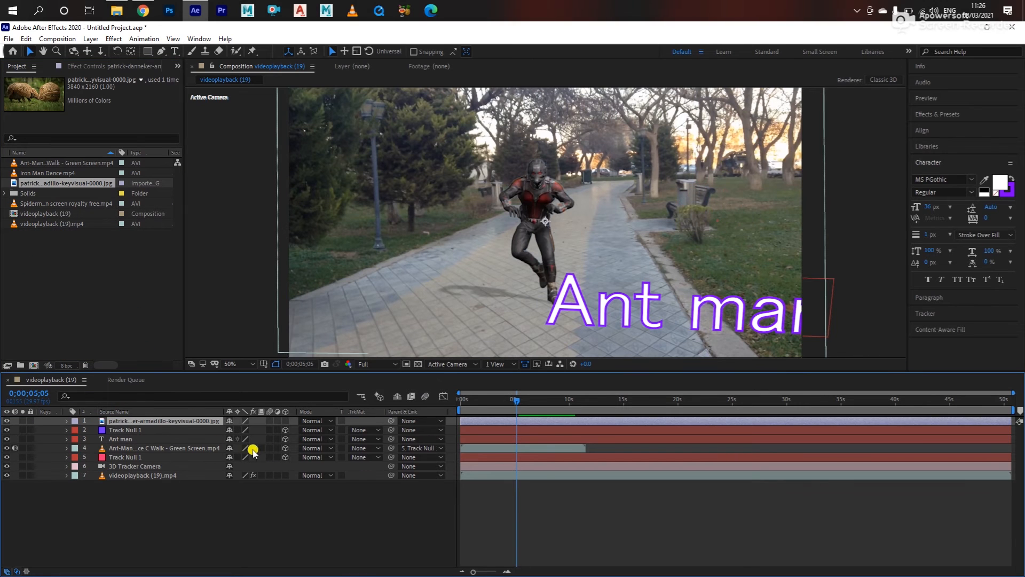
pyautogui.click(286, 422)
pyautogui.moveTo(391, 421); pyautogui.dragTo(143, 429)
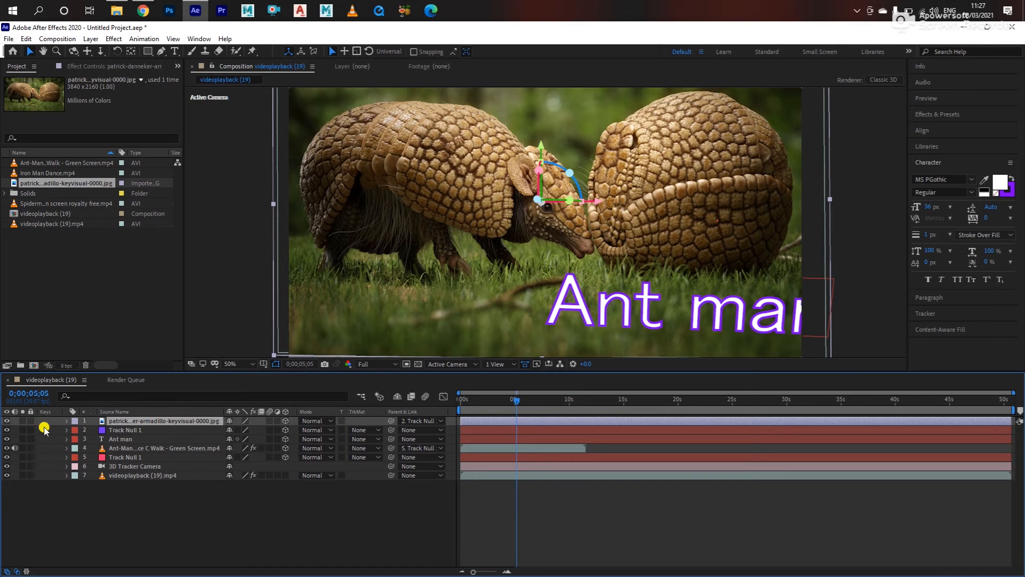
# Step: Scale the armadillo image layer down to 52%
pyautogui.press('s')
pyautogui.moveTo(245, 429); pyautogui.dragTo(202, 421)
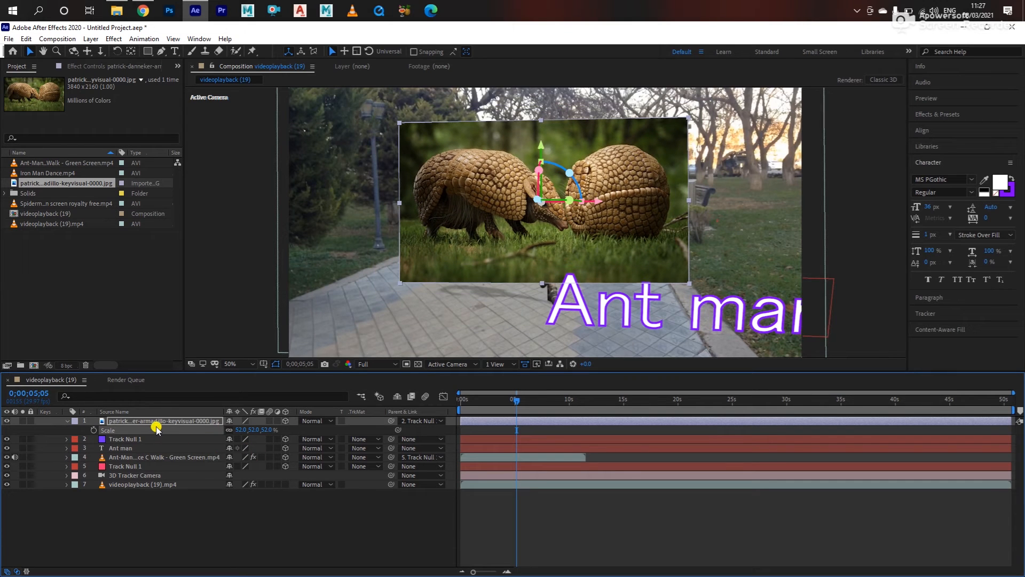
pyautogui.click(67, 421)
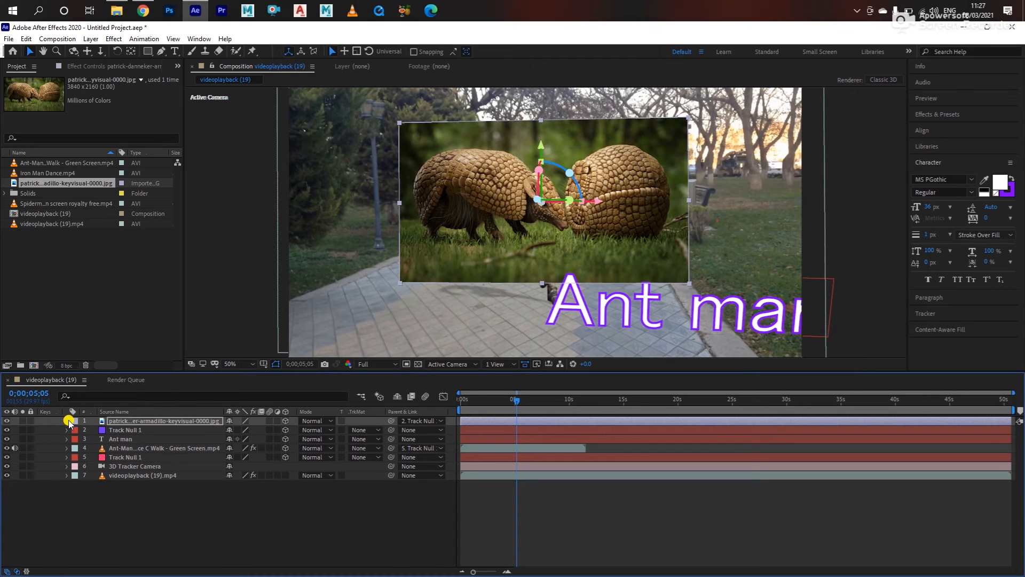
# Step: Turn the armadillo image to Orientation 4.4°, 3.9°, 9.7° and move it beside the path to Position 1629.8, 56.2, -1010.1
pyautogui.click(68, 421)
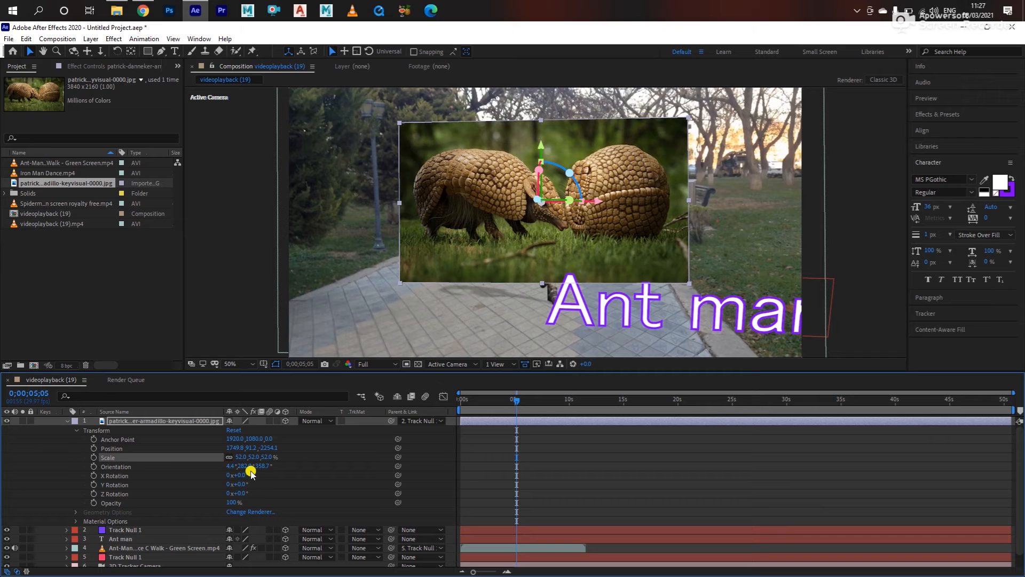
pyautogui.moveTo(257, 466)
pyautogui.mouseDown()
pyautogui.moveTo(275, 469)
pyautogui.moveTo(229, 463)
pyautogui.moveTo(242, 462)
pyautogui.mouseUp()
pyautogui.hotkey('ctrl', 'z')
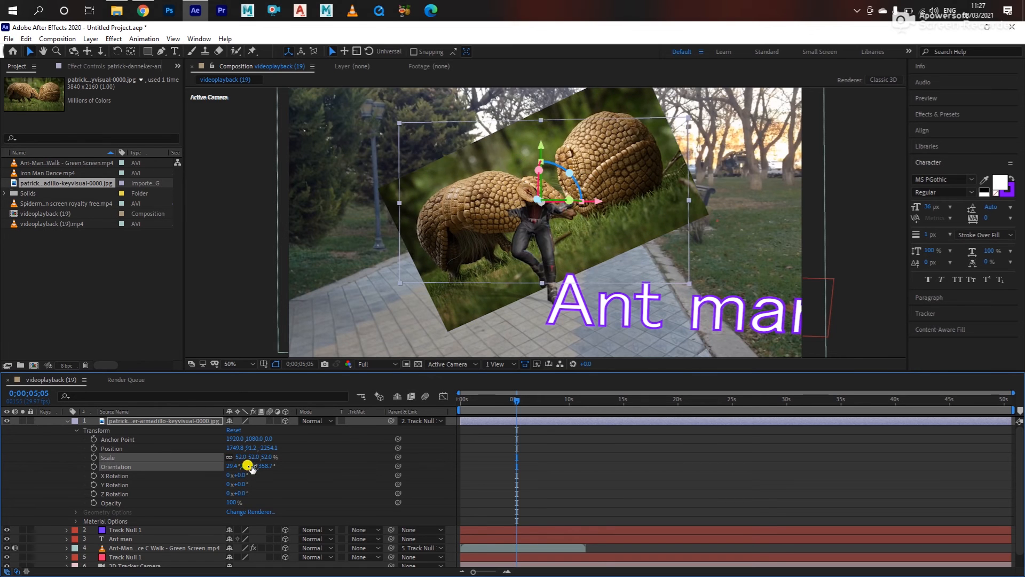
pyautogui.moveTo(242, 465); pyautogui.dragTo(281, 465)
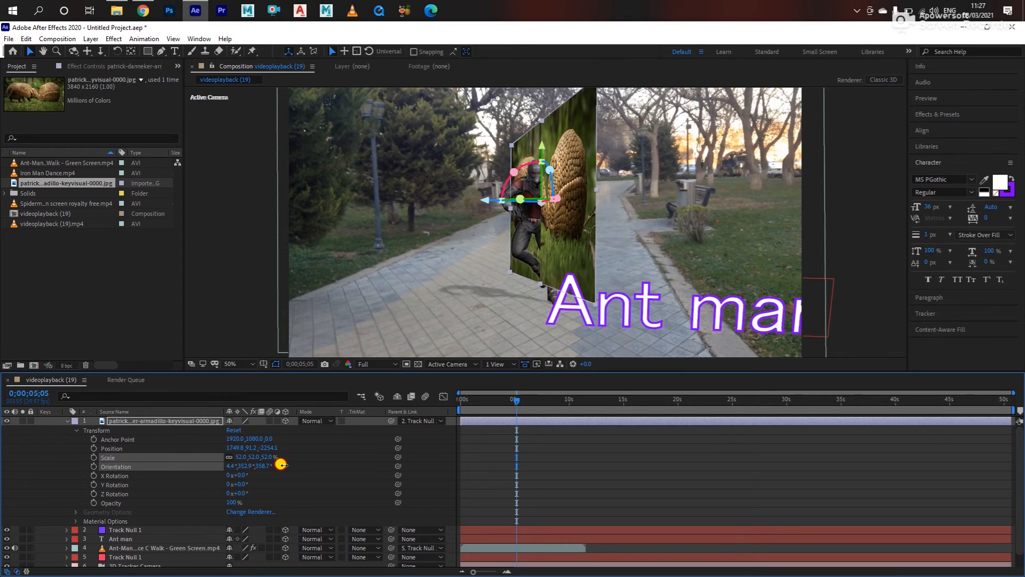
pyautogui.moveTo(281, 464)
pyautogui.mouseDown()
pyautogui.moveTo(291, 464)
pyautogui.moveTo(270, 466)
pyautogui.mouseUp()
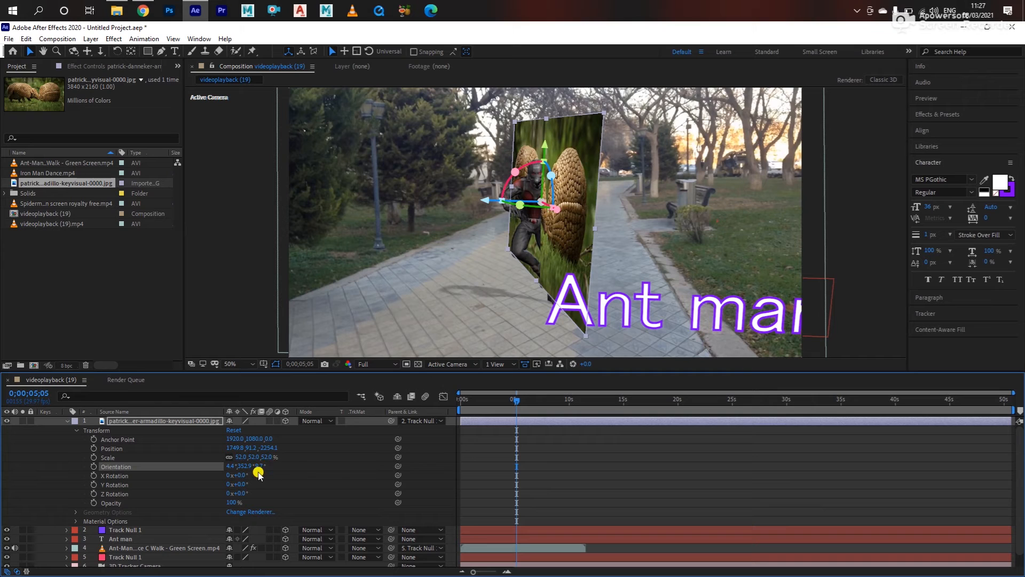
pyautogui.moveTo(246, 466); pyautogui.dragTo(248, 466)
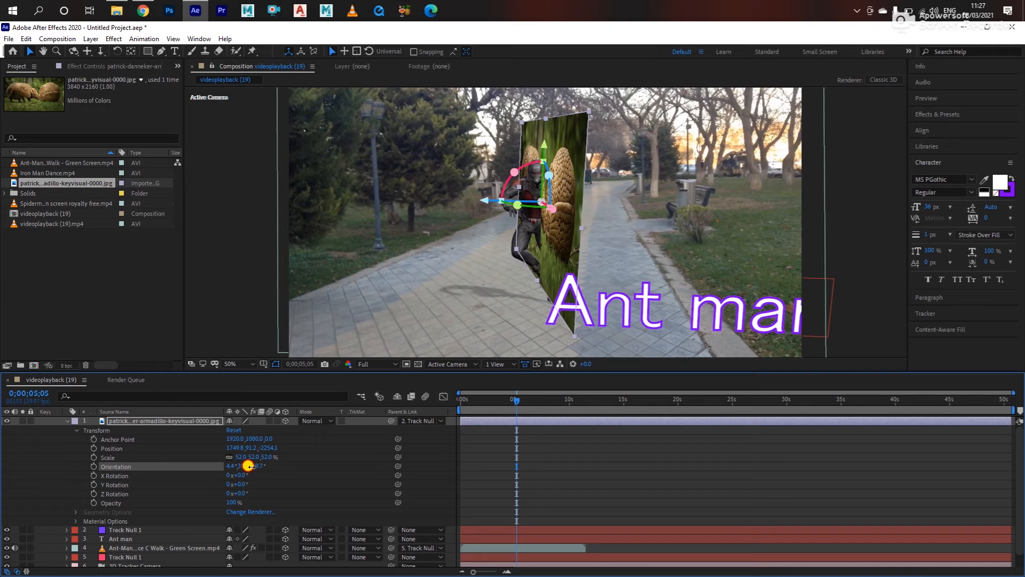
pyautogui.moveTo(249, 466); pyautogui.dragTo(169, 444)
pyautogui.moveTo(248, 448); pyautogui.dragTo(908, 428)
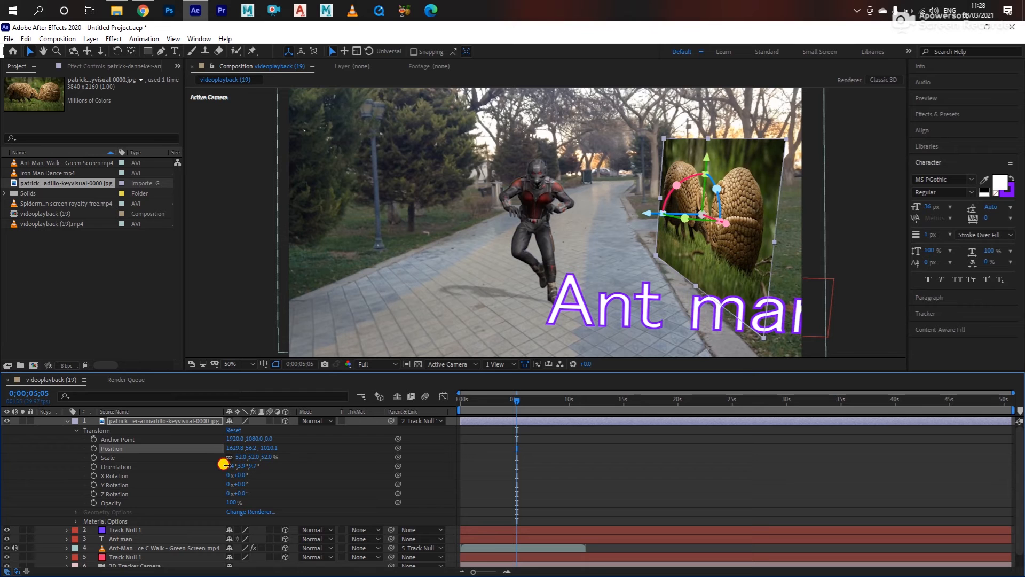
# Step: Fine-tune the armadillo image's Y Orientation to 12.9° so it stands along the path edge, and leave the layer collapsed and deselected
pyautogui.moveTo(223, 464)
pyautogui.mouseDown()
pyautogui.moveTo(257, 466)
pyautogui.moveTo(241, 466)
pyautogui.mouseUp()
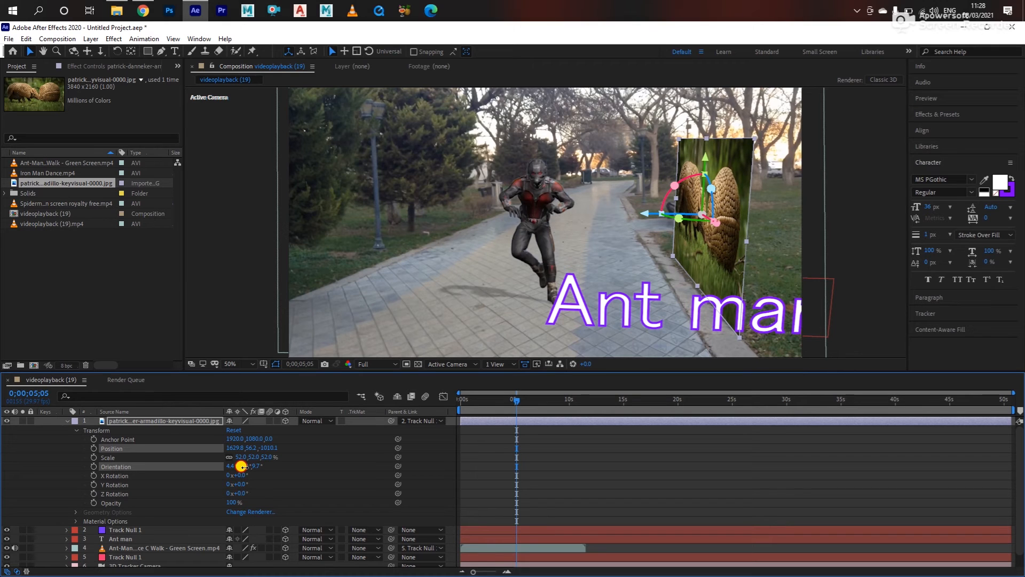
pyautogui.moveTo(241, 466); pyautogui.dragTo(238, 466)
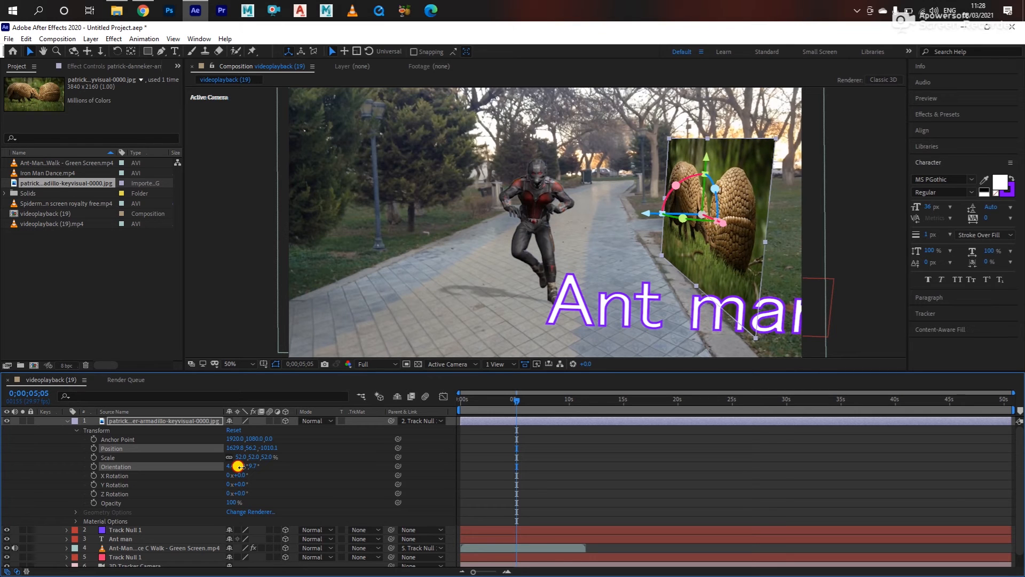
pyautogui.moveTo(239, 466)
pyautogui.mouseDown()
pyautogui.moveTo(249, 467)
pyautogui.moveTo(240, 466)
pyautogui.mouseUp()
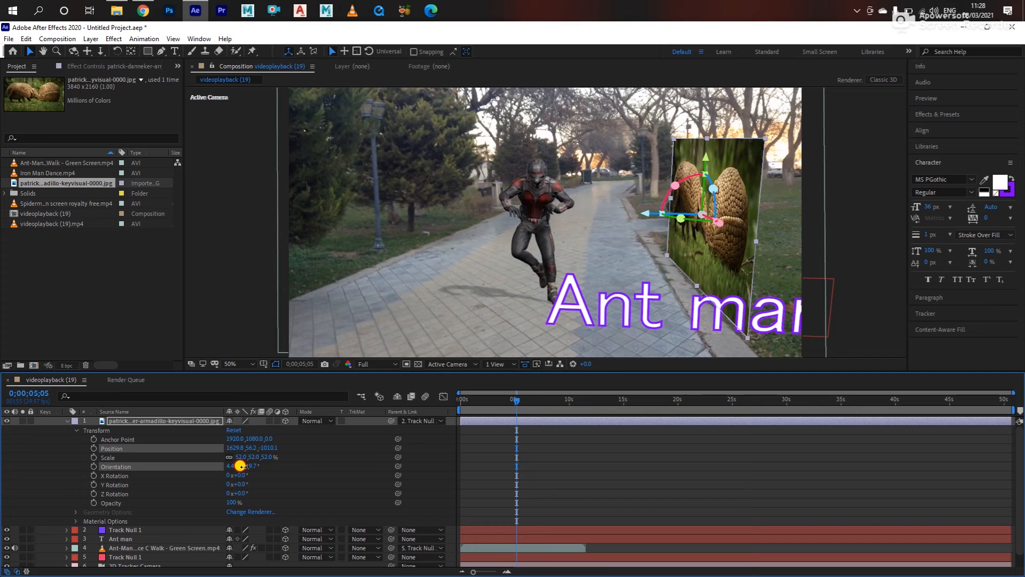
pyautogui.moveTo(239, 466); pyautogui.dragTo(245, 466)
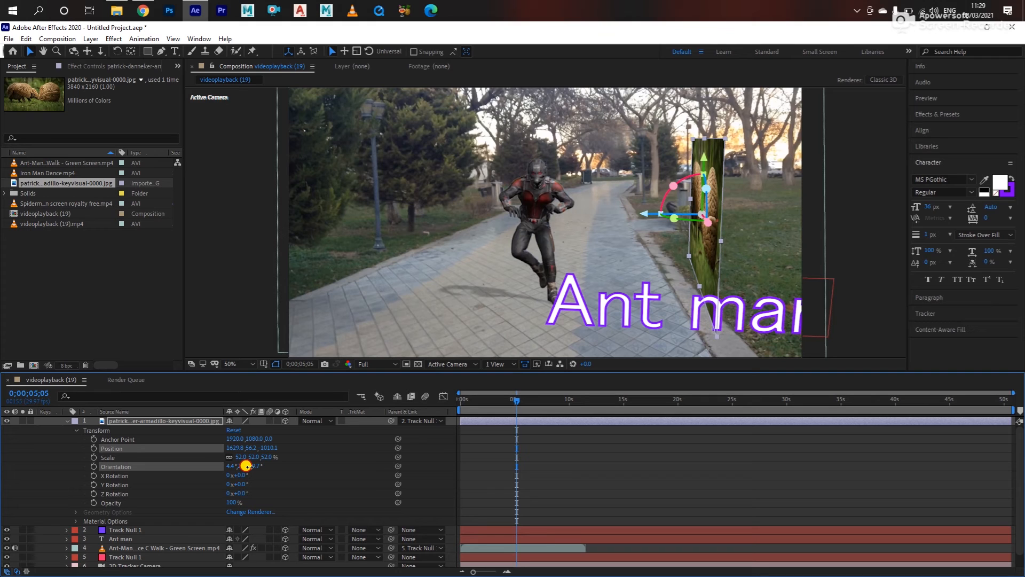
pyautogui.moveTo(247, 466); pyautogui.dragTo(242, 466)
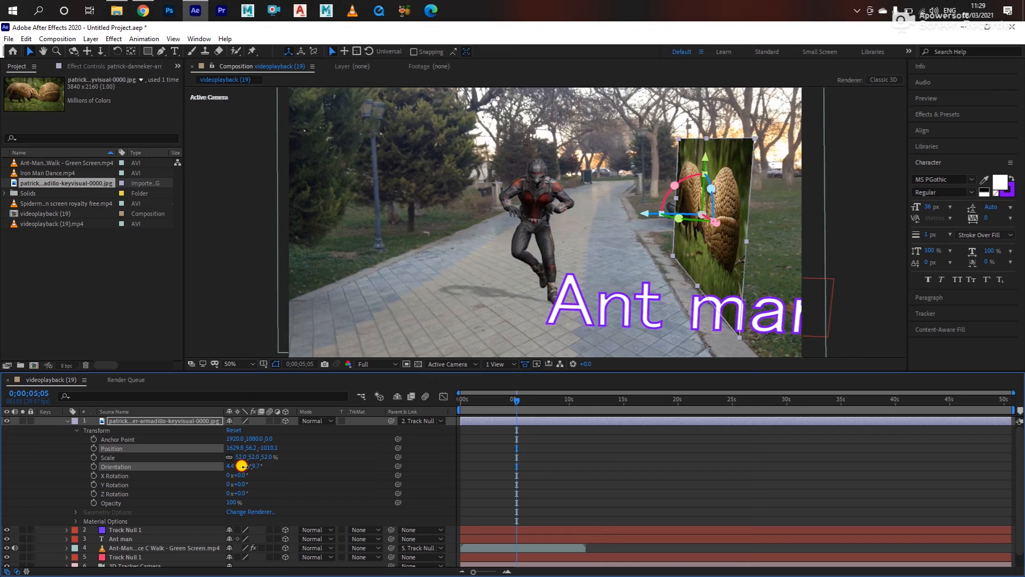
pyautogui.moveTo(242, 466); pyautogui.dragTo(238, 466)
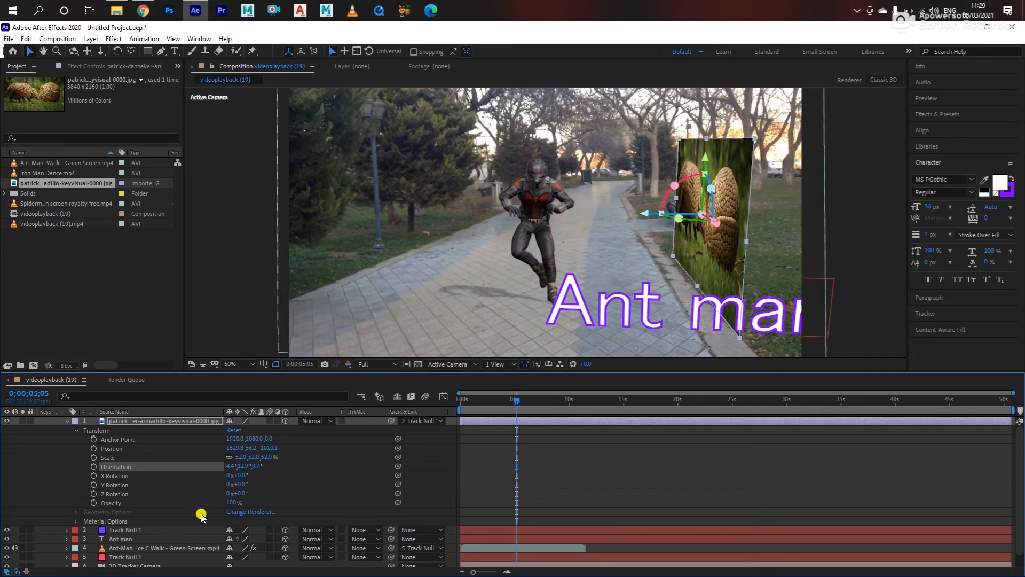
pyautogui.click(68, 420)
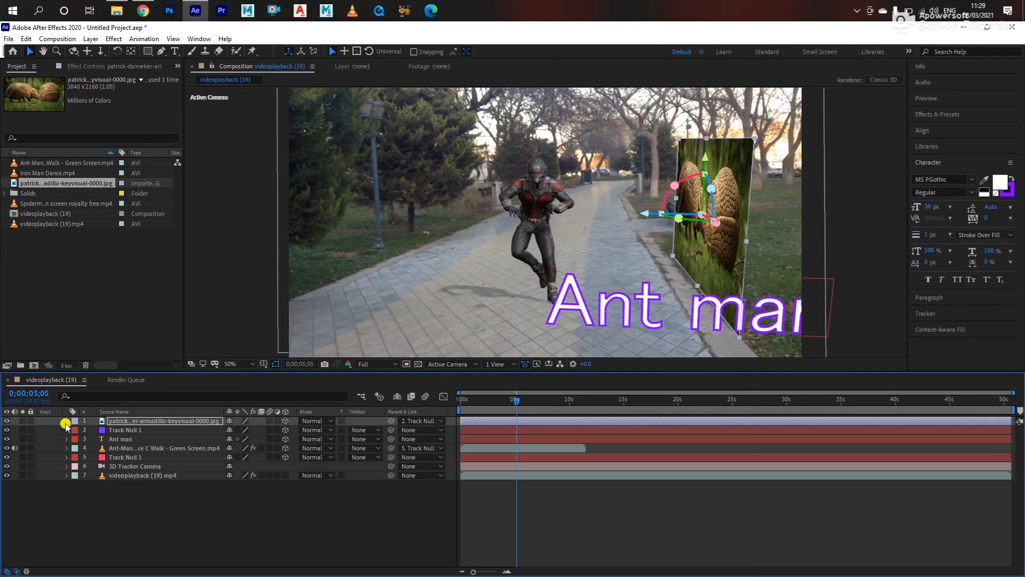
pyautogui.click(153, 512)
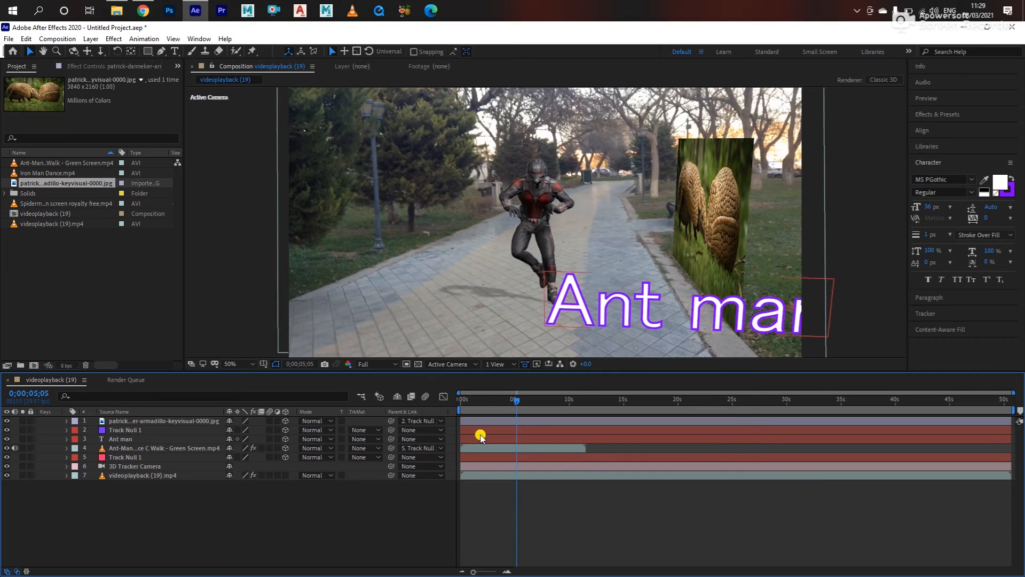
# Step: Preview the composition from the first frame and shorten the work area to end at 0;00;14;08
pyautogui.moveTo(494, 404); pyautogui.dragTo(389, 400)
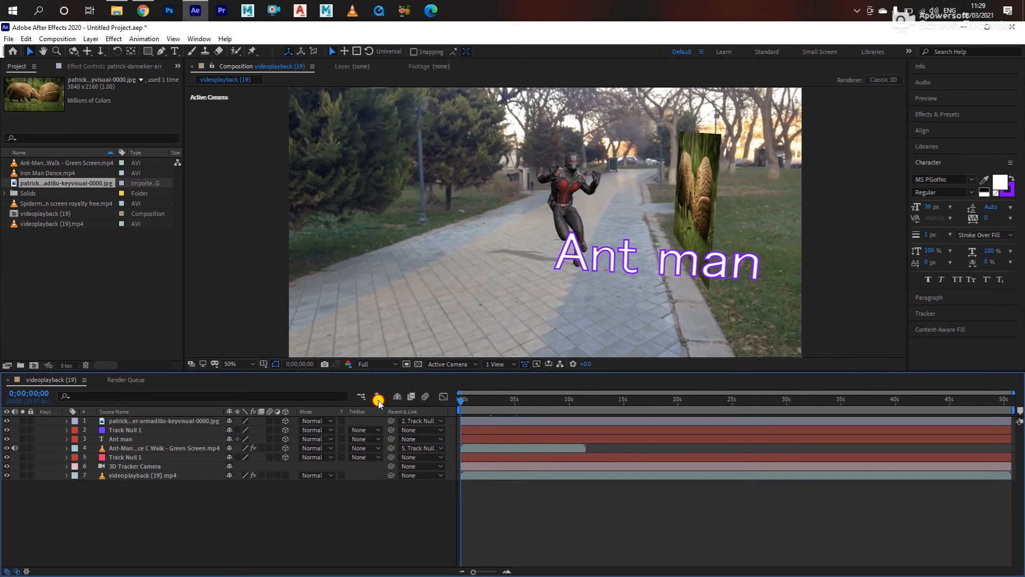
pyautogui.press('space')
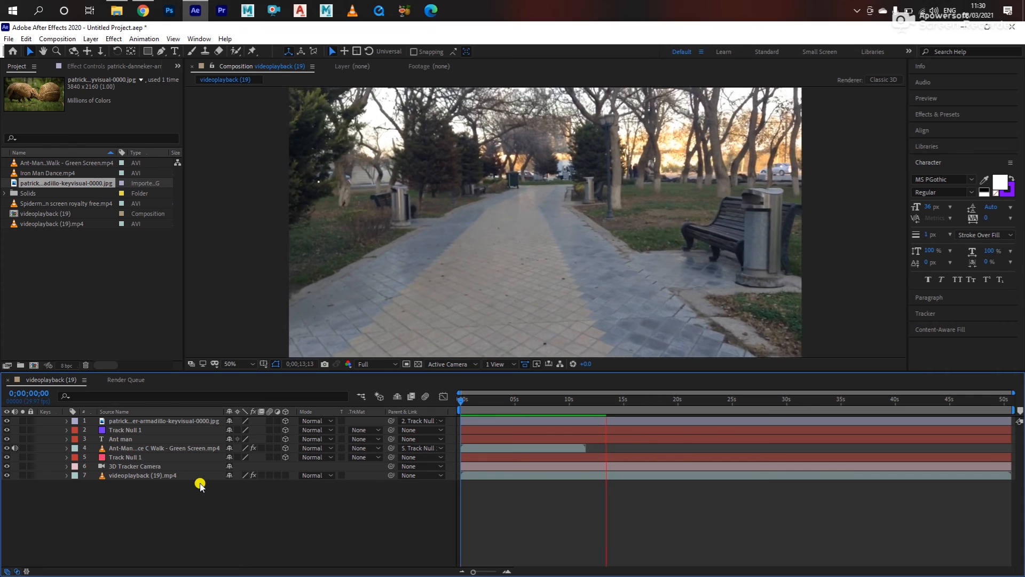
pyautogui.press('space')
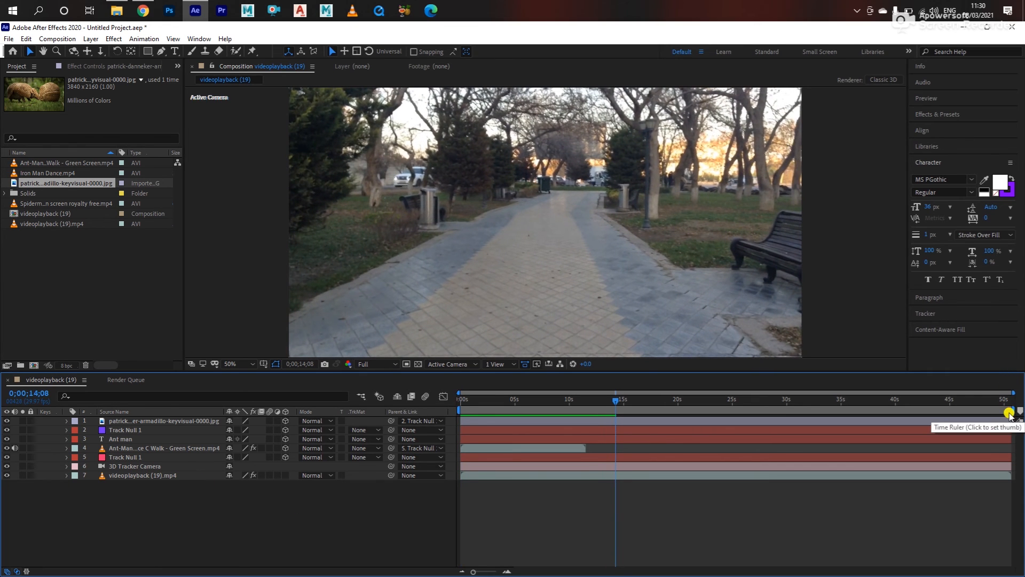
pyautogui.moveTo(1010, 414); pyautogui.dragTo(618, 408)
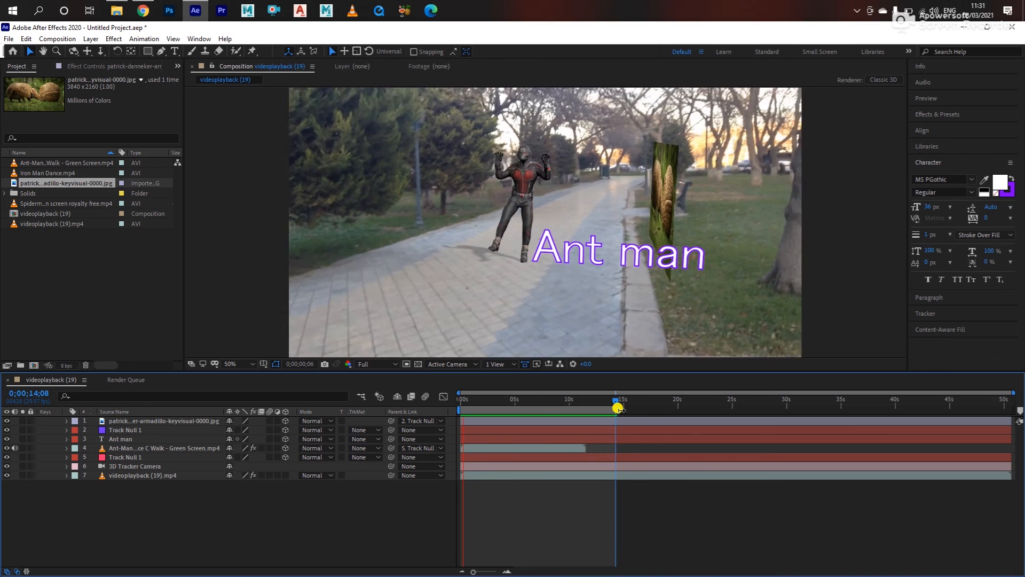
# Step: Add the composition to the render queue and accept render settings of Best quality, Full resolution and Work Area Only time span
pyautogui.hotkey('ctrl', 'm')
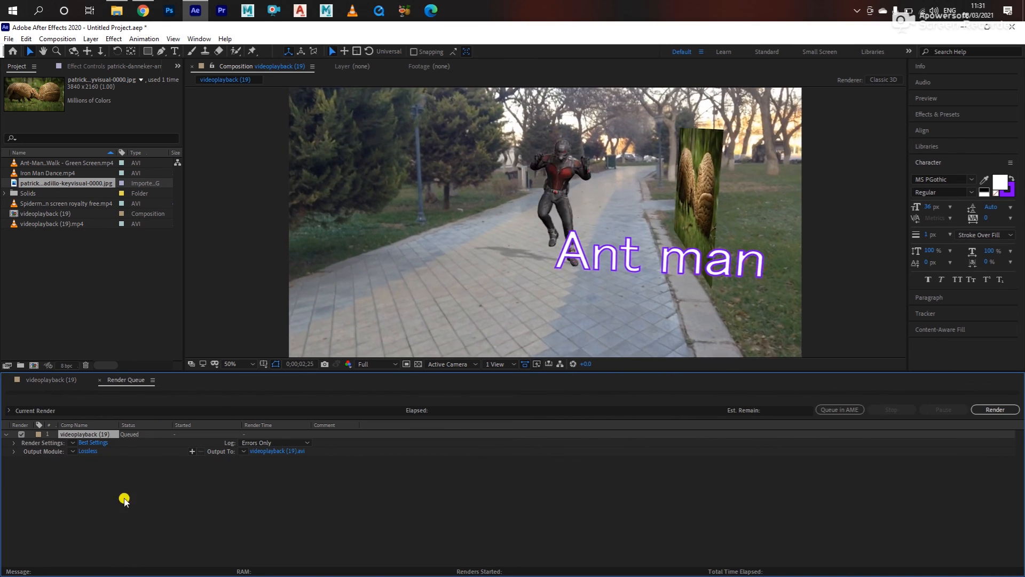
pyautogui.click(91, 439)
pyautogui.click(92, 444)
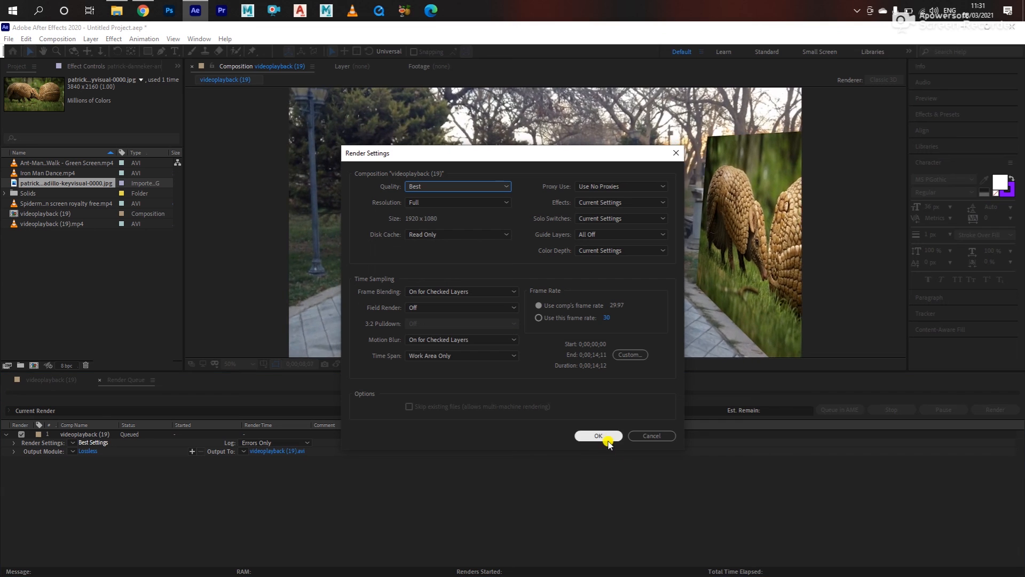
pyautogui.click(599, 436)
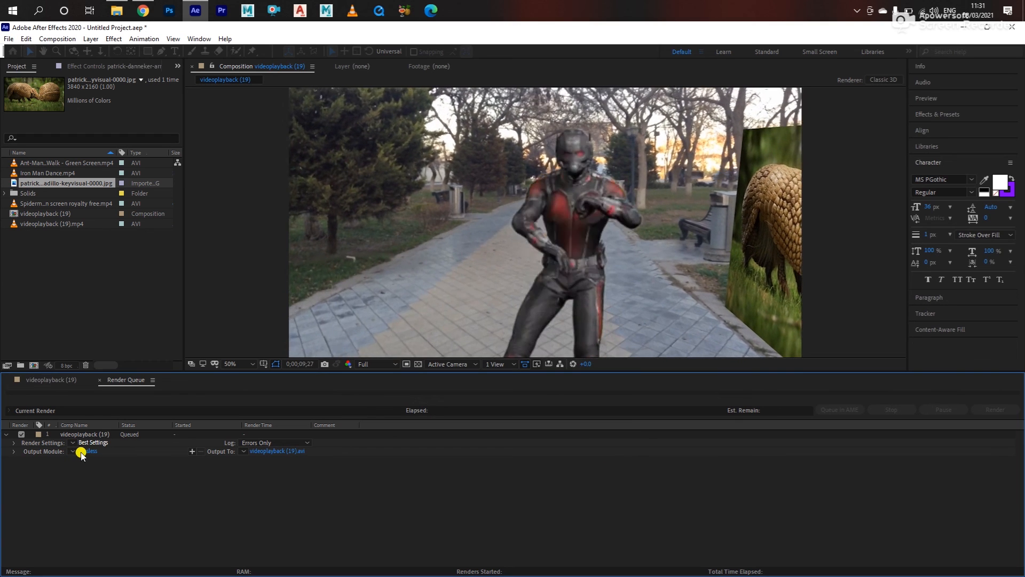
# Step: Set the output module's format to QuickTime, keeping RGB channels and automatic audio output
pyautogui.click(85, 452)
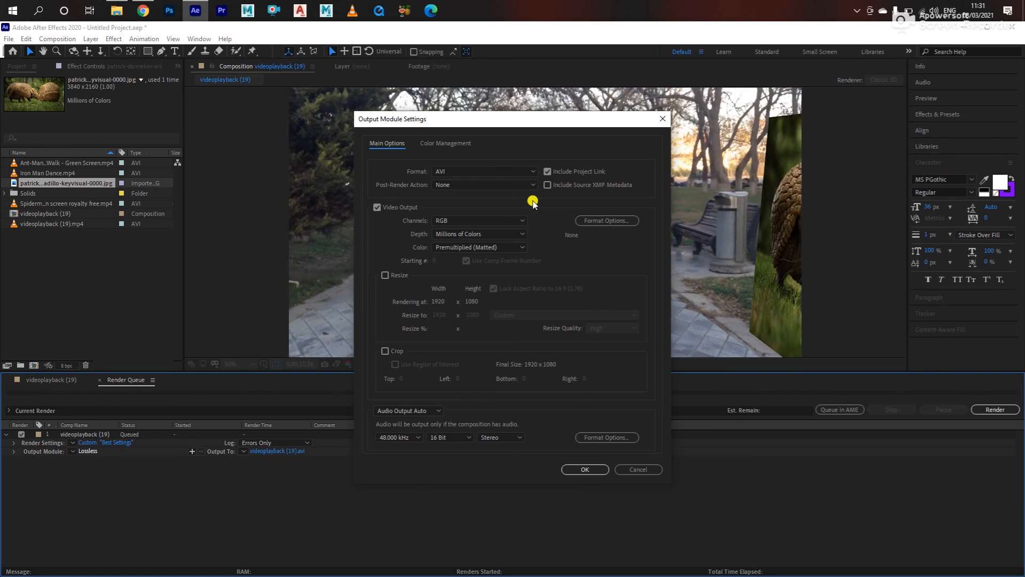
pyautogui.click(517, 171)
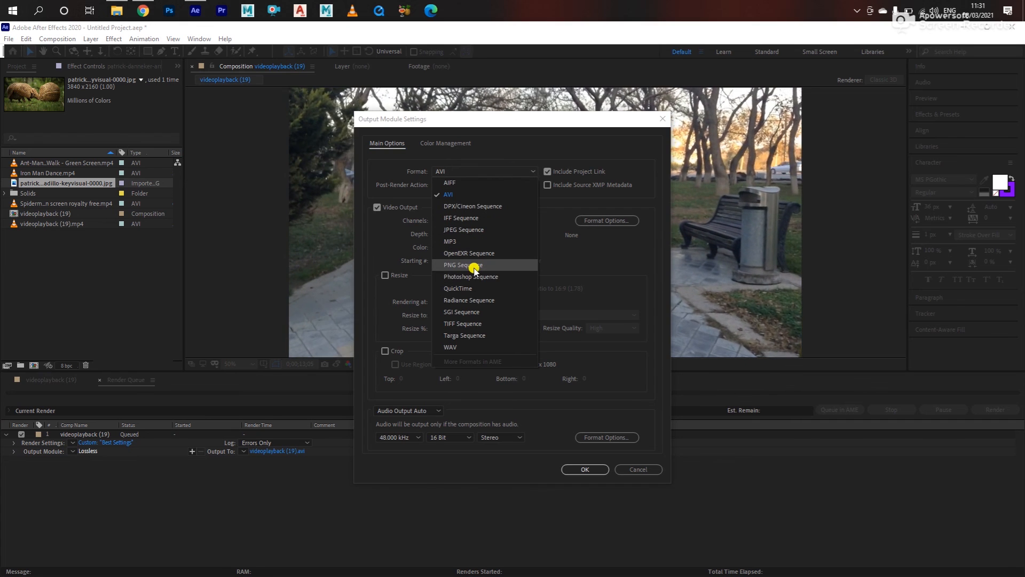
pyautogui.click(474, 289)
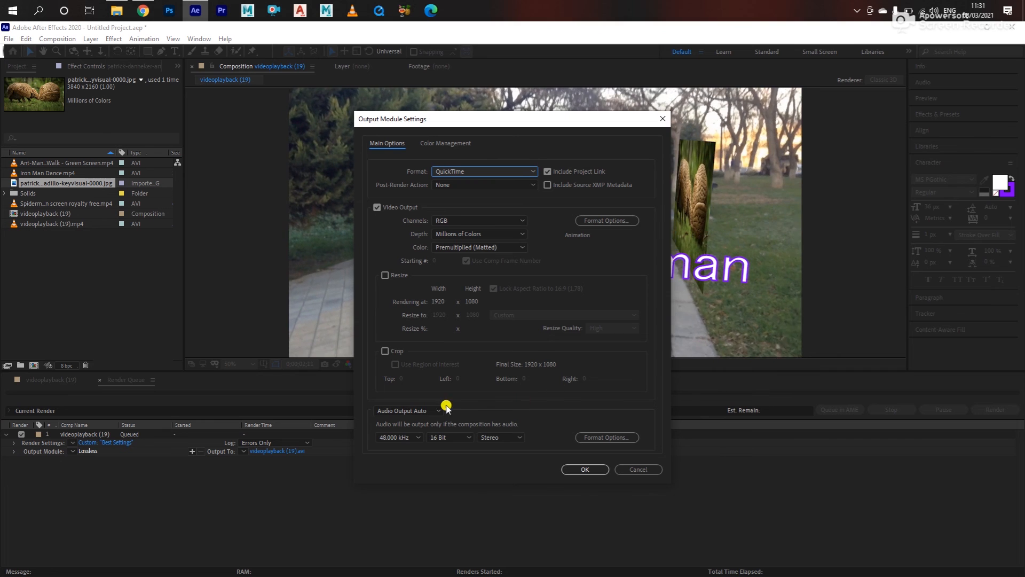
pyautogui.click(587, 469)
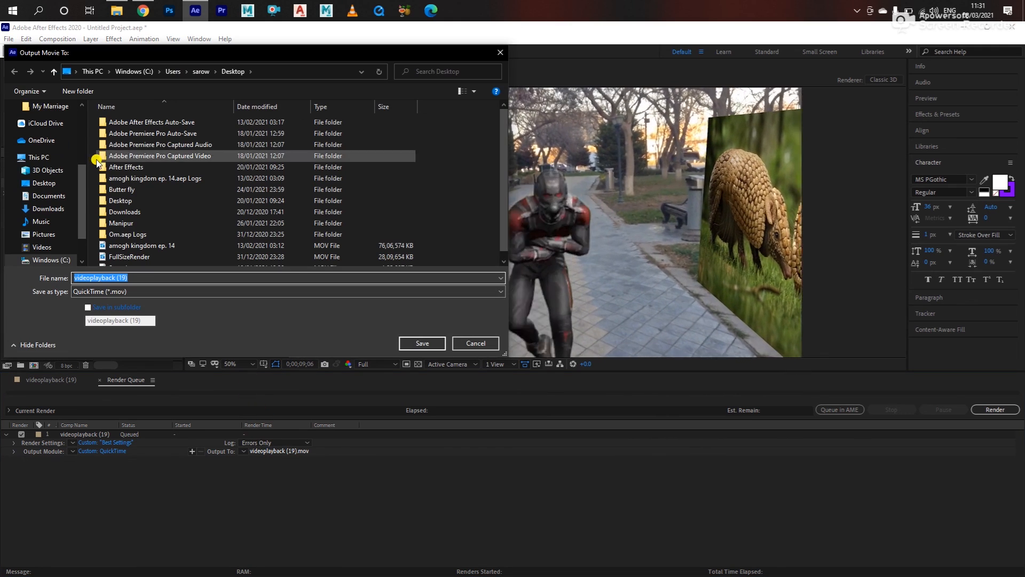
# Step: Set the output file to "3D Camera Tracking" on the Desktop as a QuickTime movie and render the queued composition
pyautogui.moveTo(85, 183); pyautogui.dragTo(85, 130)
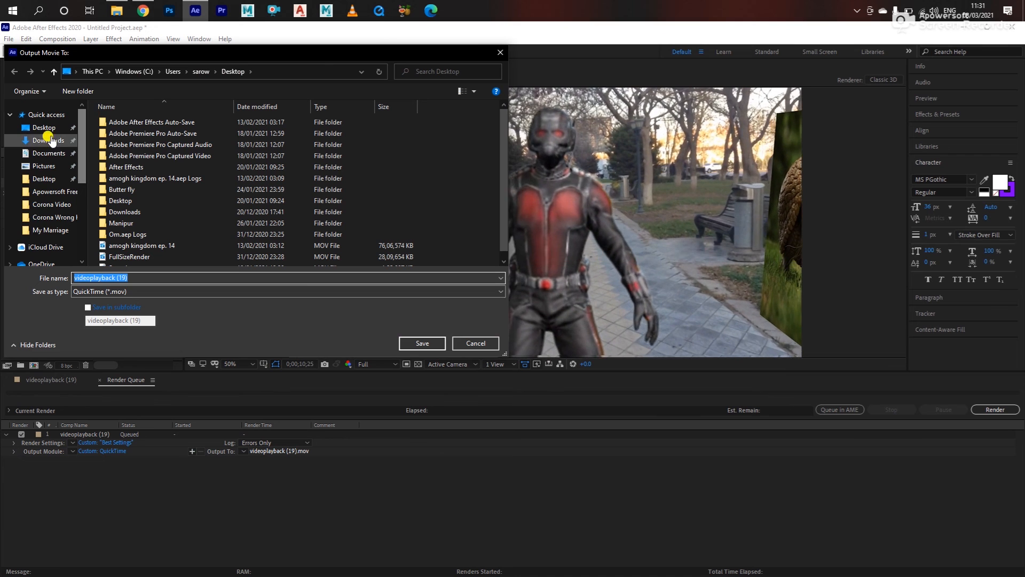
pyautogui.click(45, 128)
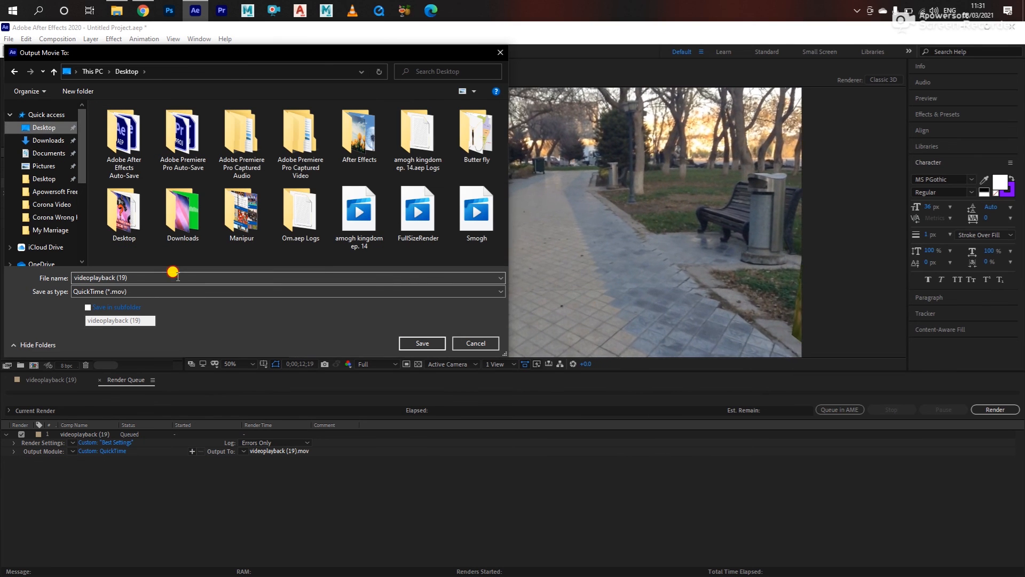
pyautogui.write('3D Camera Tracking')
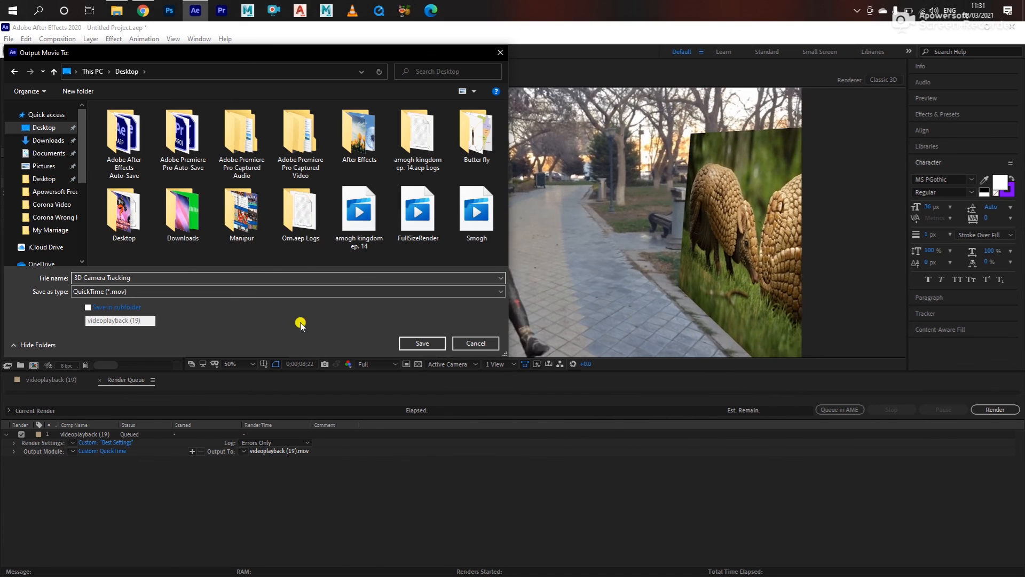
pyautogui.click(427, 345)
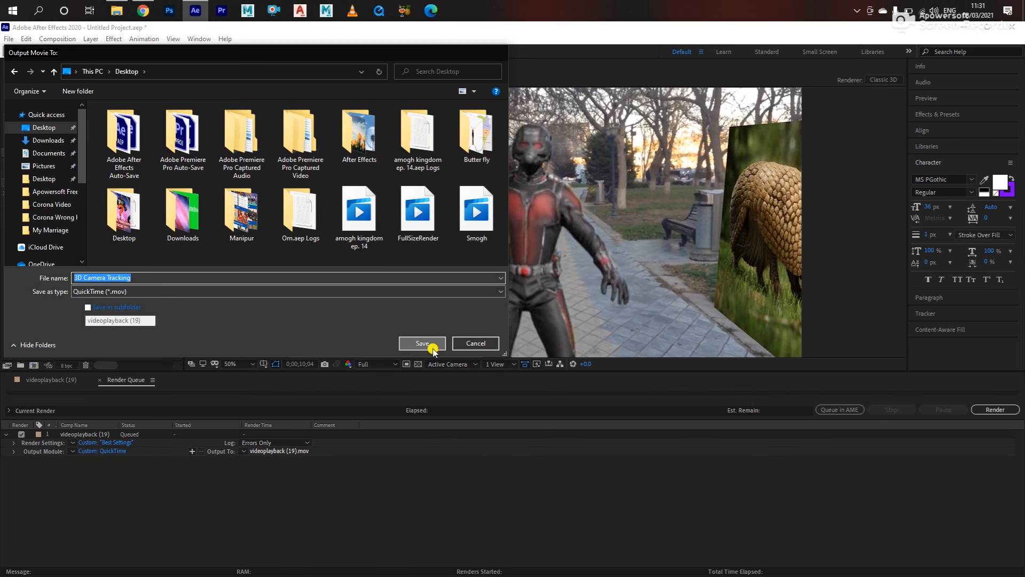
pyautogui.click(996, 411)
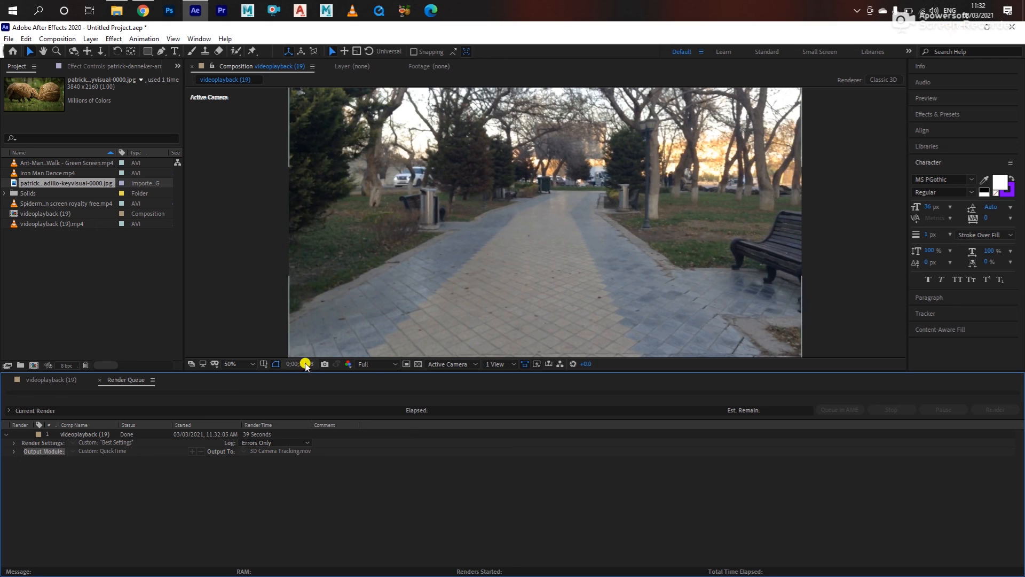
# Step: Return to the composition's timeline, then switch to VLC media player and watch 3D Camera Tracking-1.m4v full screen
pyautogui.click(34, 379)
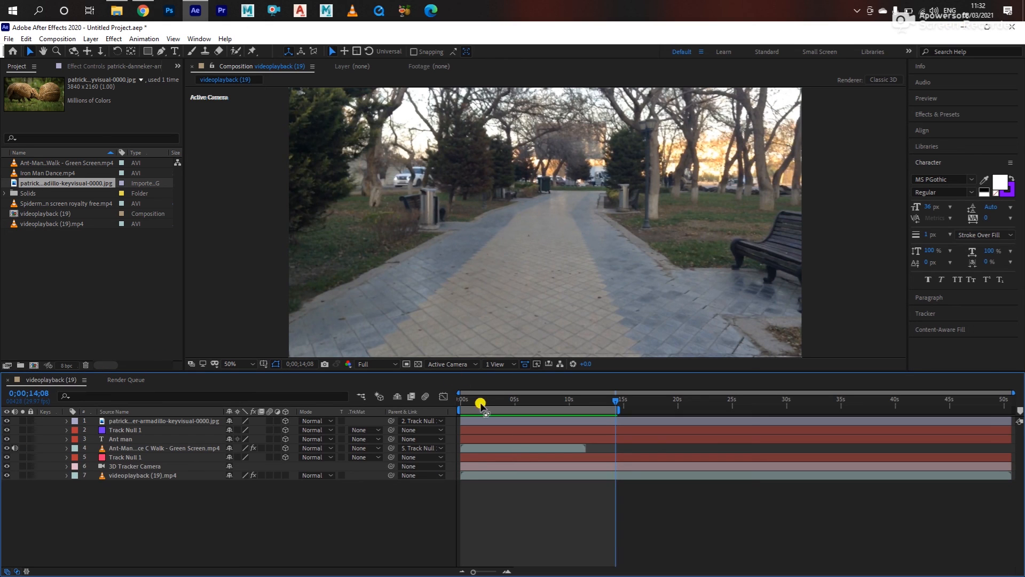
pyautogui.moveTo(590, 398)
pyautogui.mouseDown()
pyautogui.moveTo(579, 400)
pyautogui.moveTo(588, 402)
pyautogui.mouseUp()
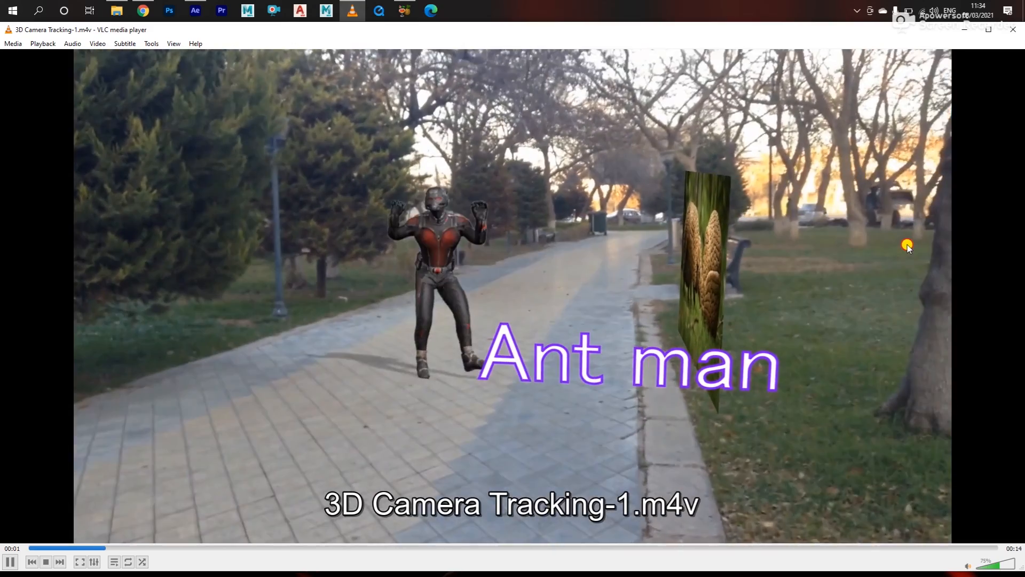
pyautogui.doubleClick(908, 246)
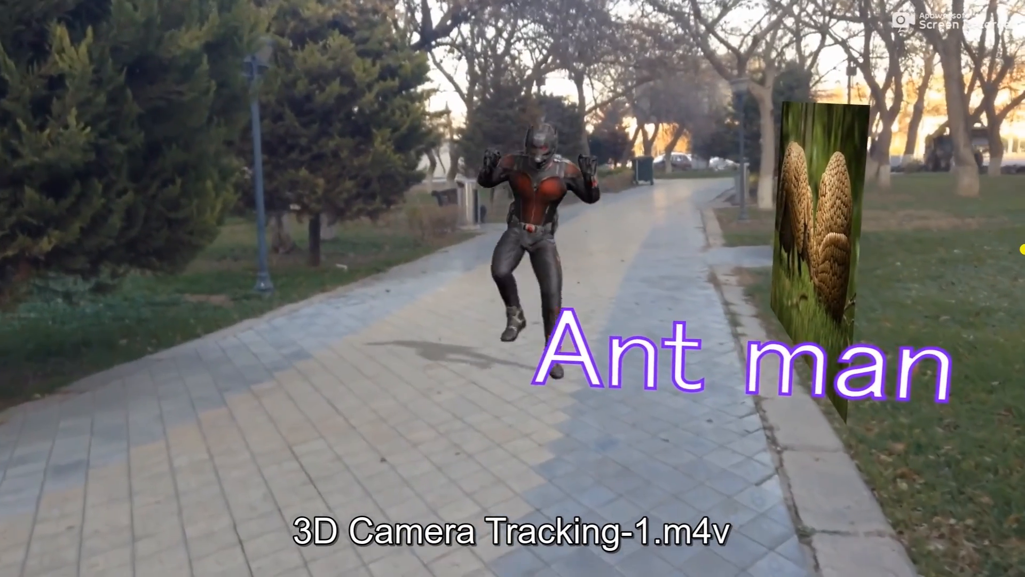